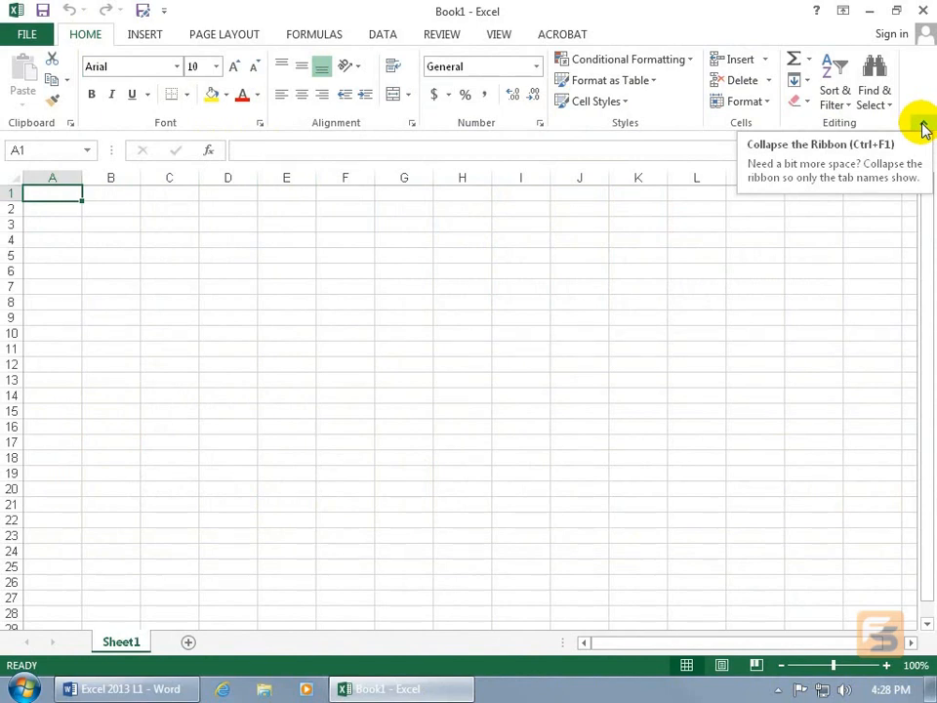
Collapse the ribbon to its tab names, temporarily reveal the Home commands and hide them again.
{"action": "left_click", "coordinate": [922, 127]}
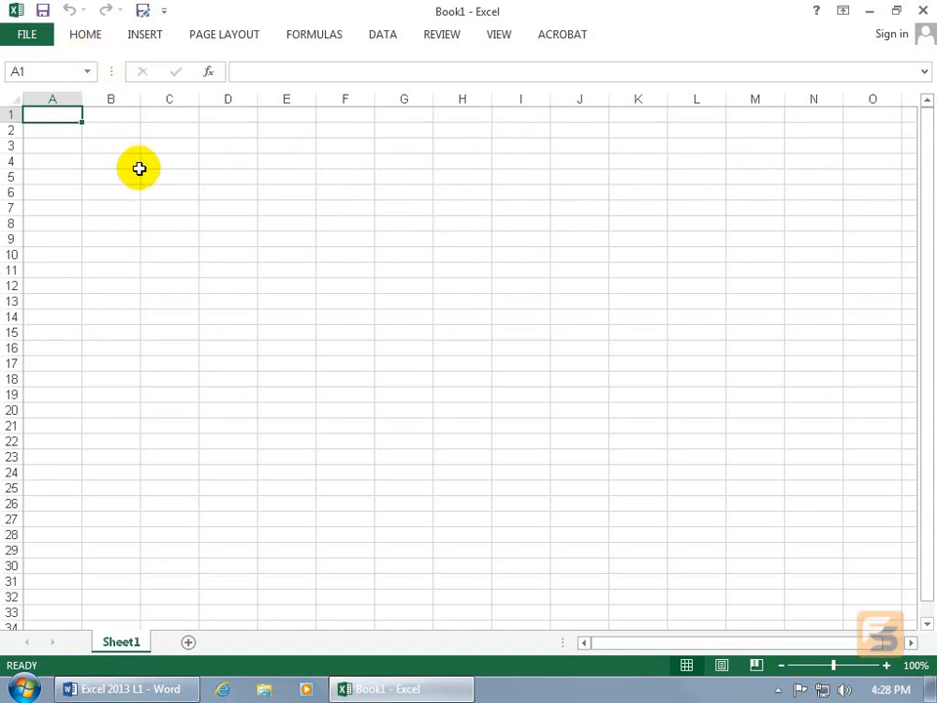
{"action": "left_click", "coordinate": [85, 35]}
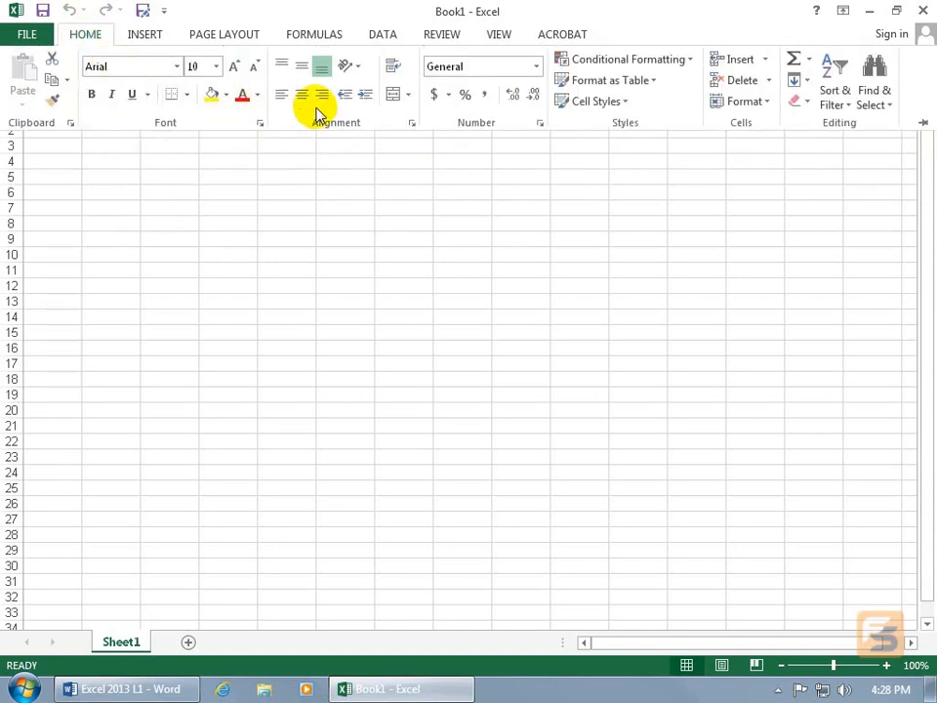
{"action": "left_click", "coordinate": [410, 262]}
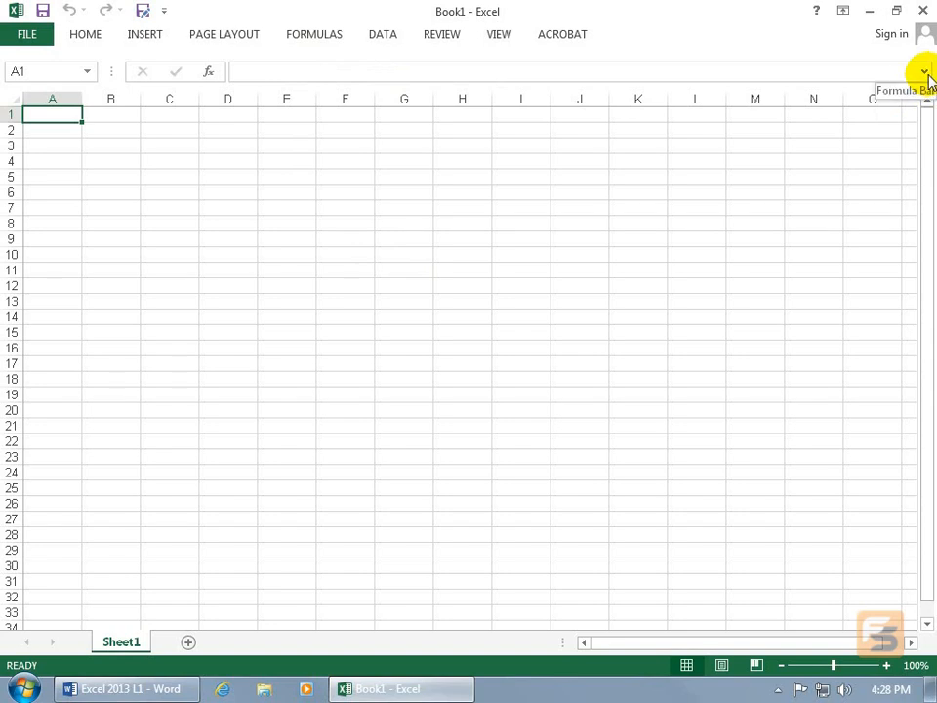
Expand and shrink the formula bar, and toggle the ribbon to its full display and back to collapsed.
{"action": "left_click", "coordinate": [925, 74]}
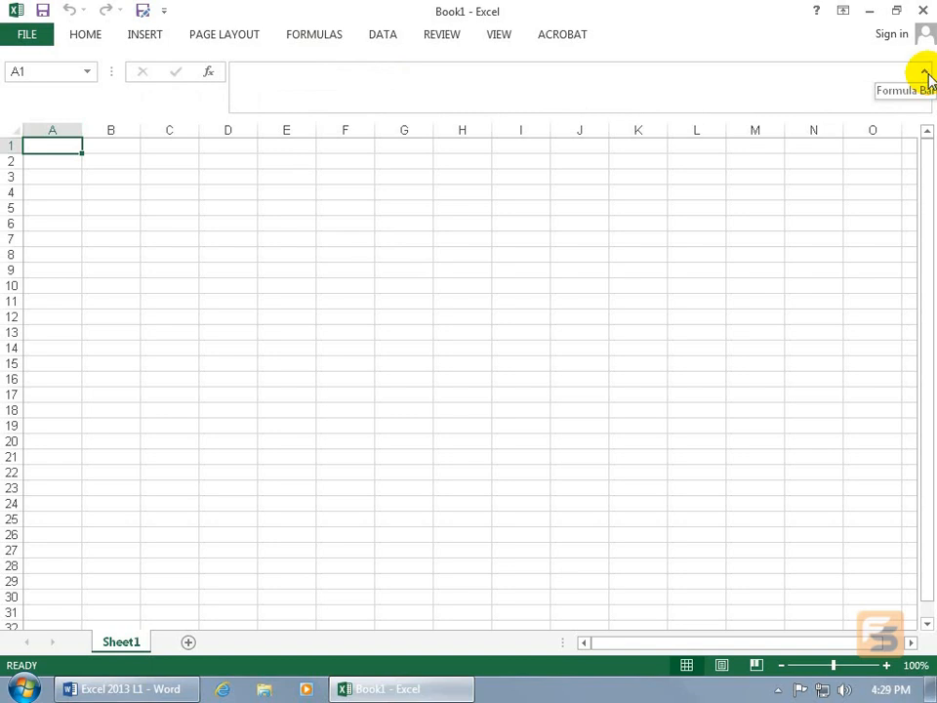
{"action": "left_click", "coordinate": [926, 76]}
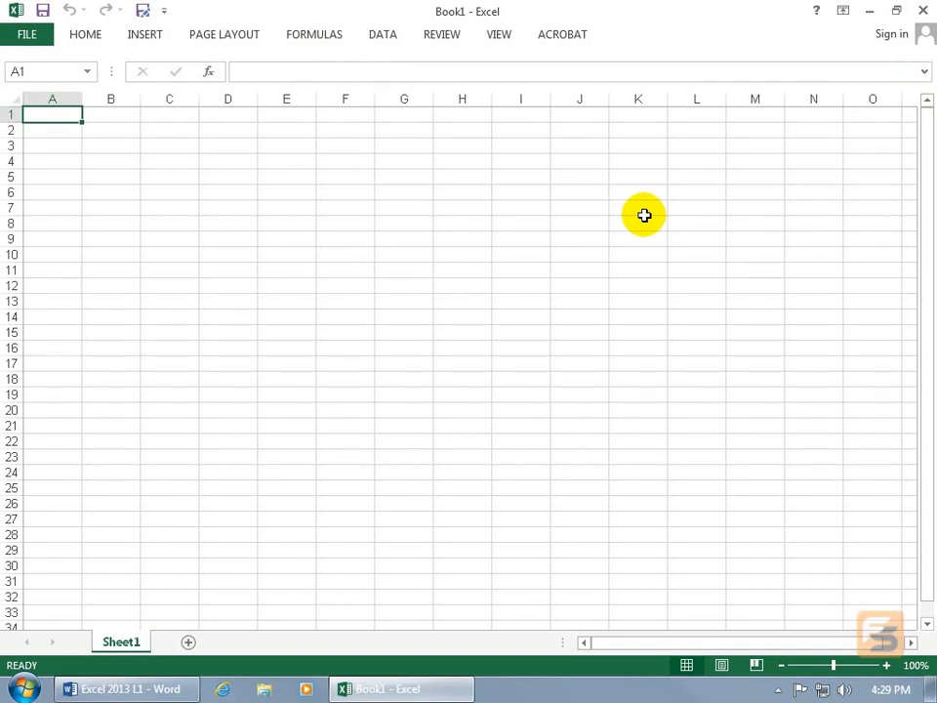
{"action": "key", "text": "ctrl+F1"}
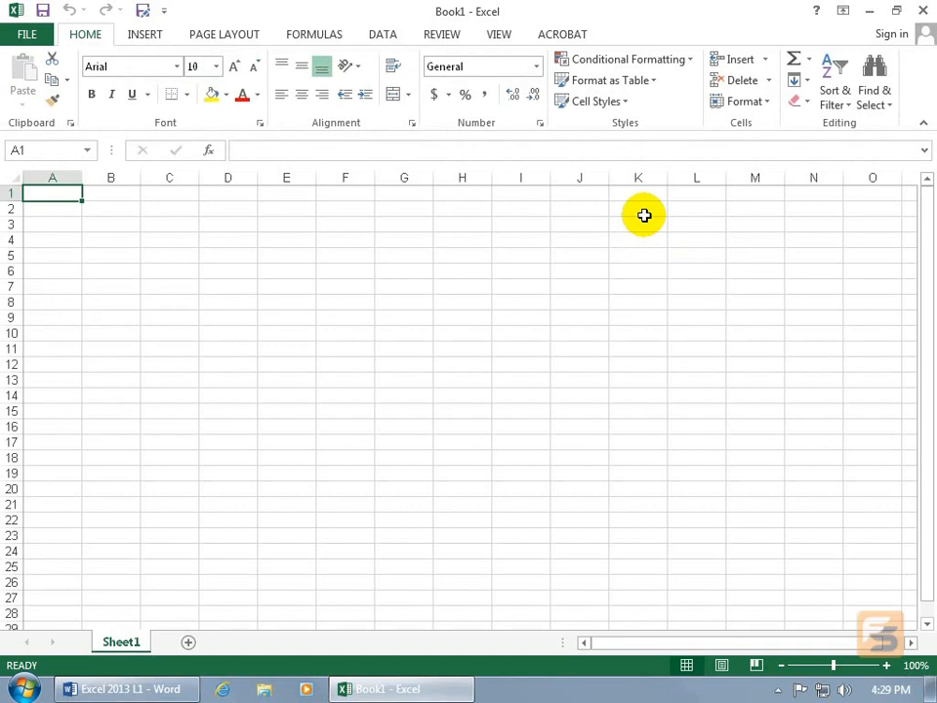
{"action": "key", "text": "ctrl+F1"}
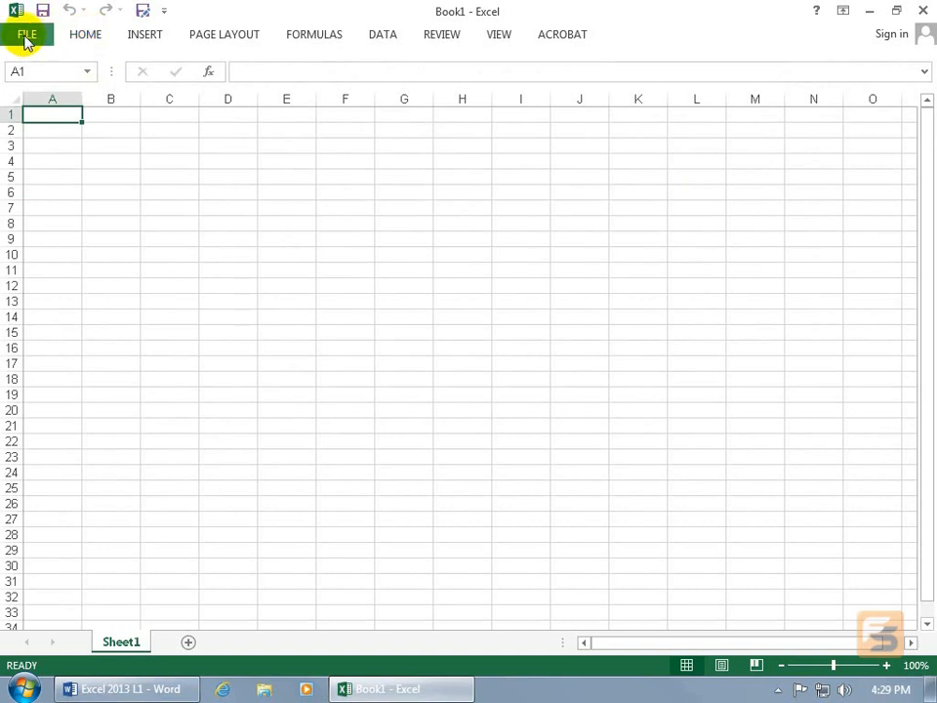
Expand and re-collapse the ribbon once on the Home commands and once on the Insert commands.
{"action": "left_click", "coordinate": [83, 37]}
{"action": "double_click", "coordinate": [85, 37]}
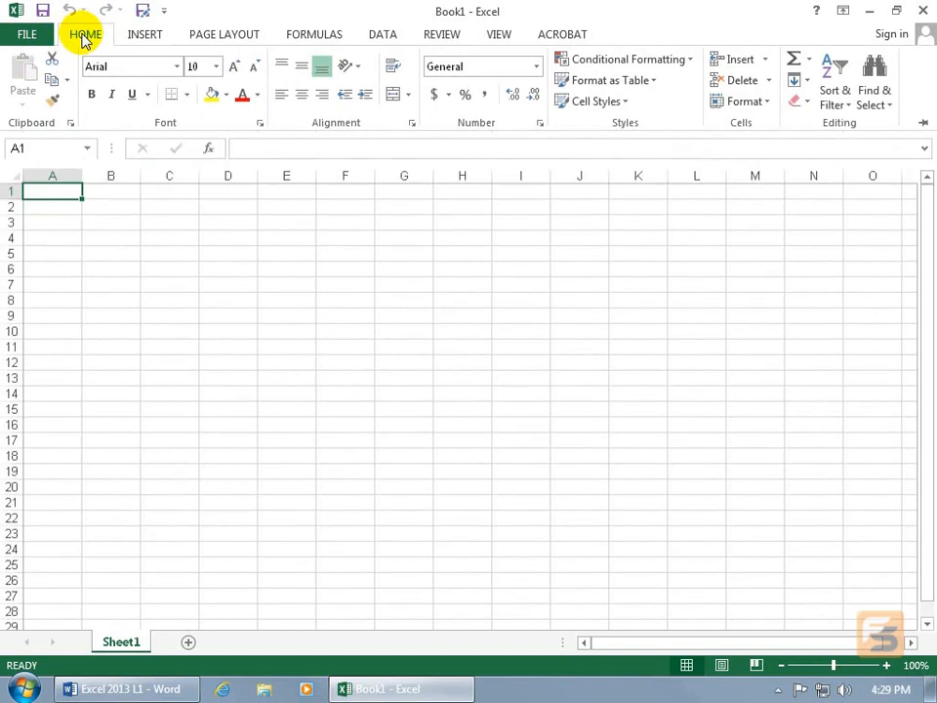
{"action": "double_click", "coordinate": [84, 37]}
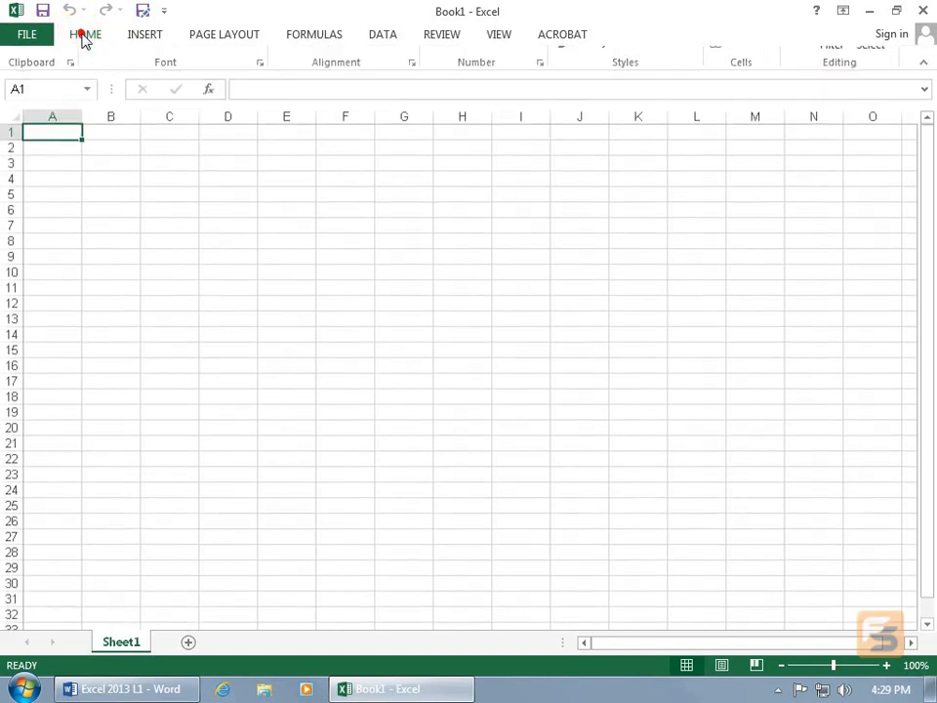
{"action": "left_click", "coordinate": [25, 34]}
{"action": "left_click", "coordinate": [26, 35]}
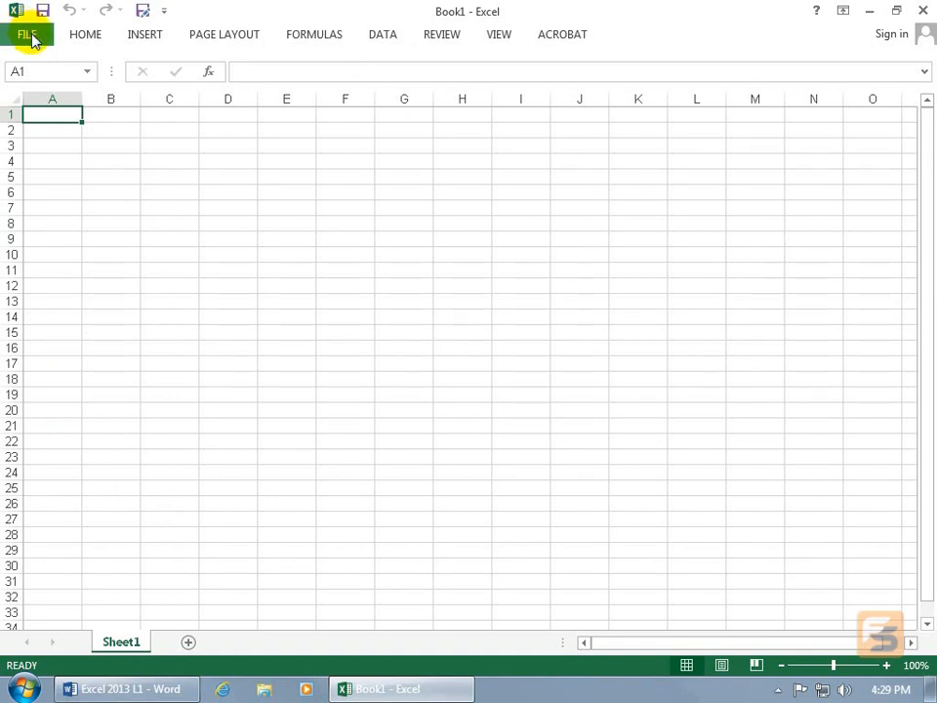
{"action": "left_click", "coordinate": [146, 34]}
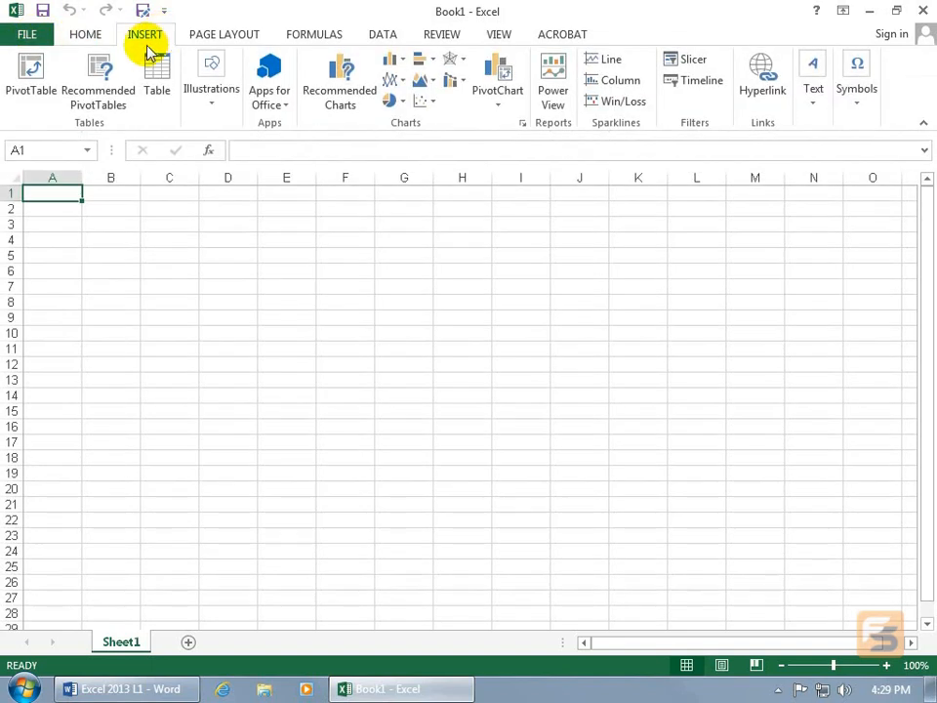
{"action": "left_click", "coordinate": [146, 37]}
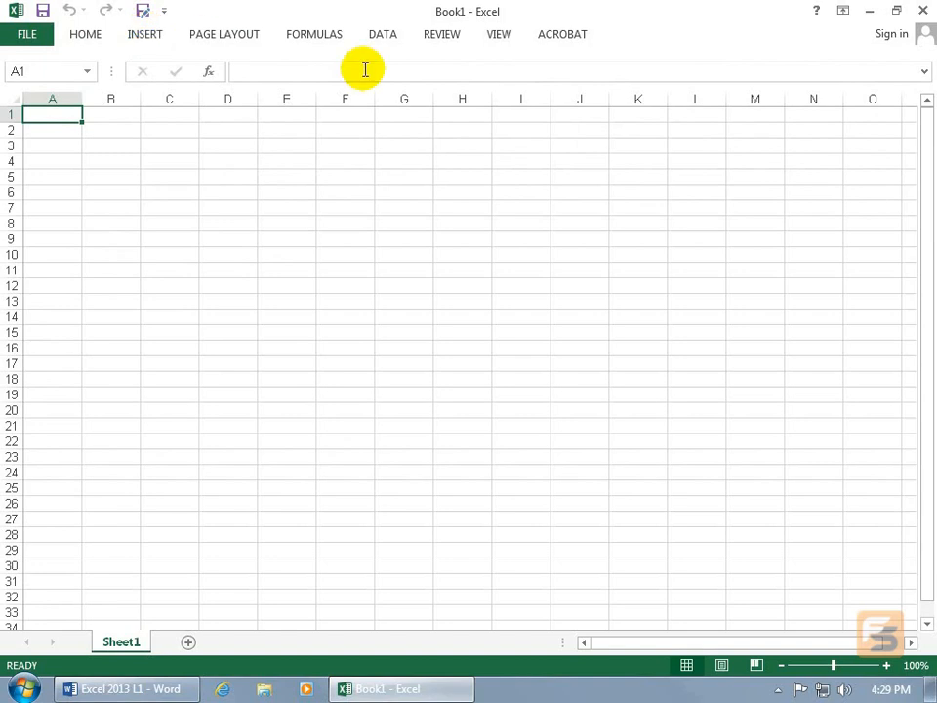
Set the ribbon display to Show Tabs and Commands, and return it to Show Tabs.
{"action": "left_click", "coordinate": [844, 14]}
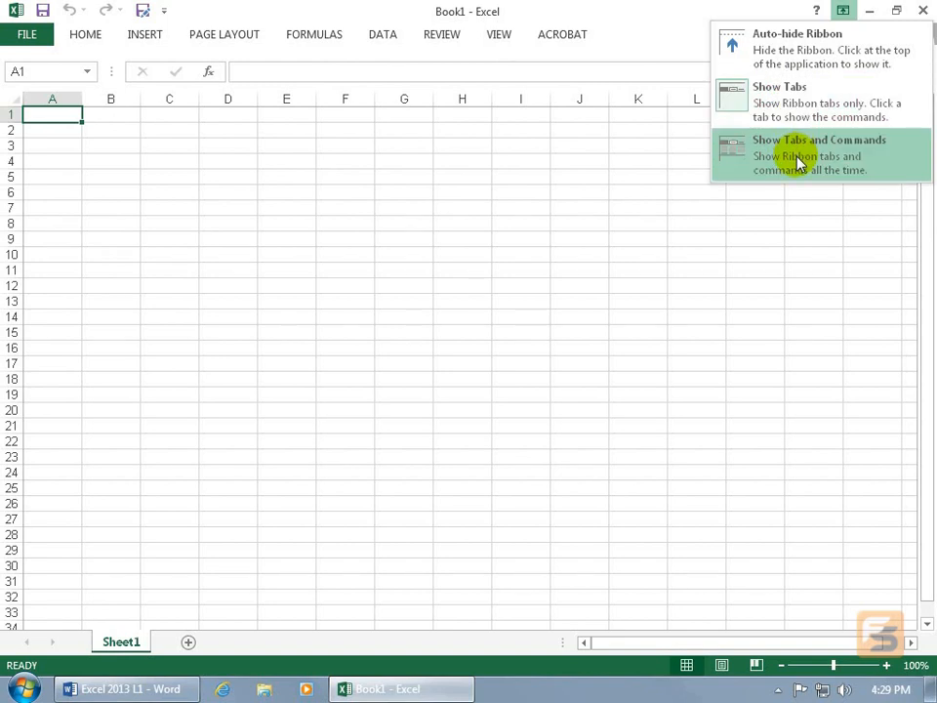
{"action": "left_click", "coordinate": [825, 161]}
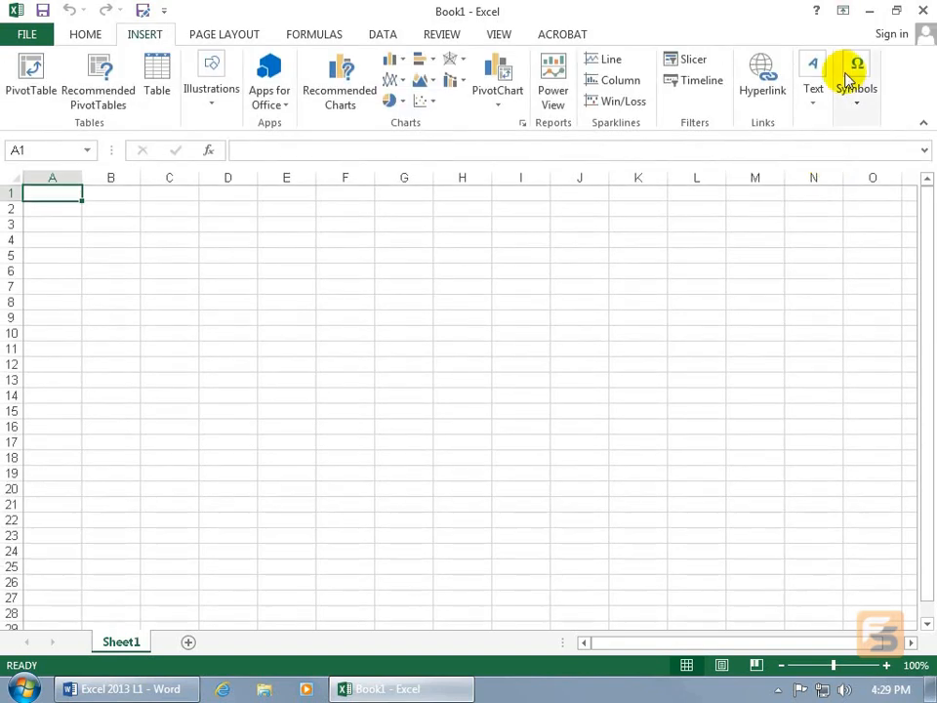
{"action": "left_click", "coordinate": [844, 11]}
{"action": "left_click", "coordinate": [826, 105]}
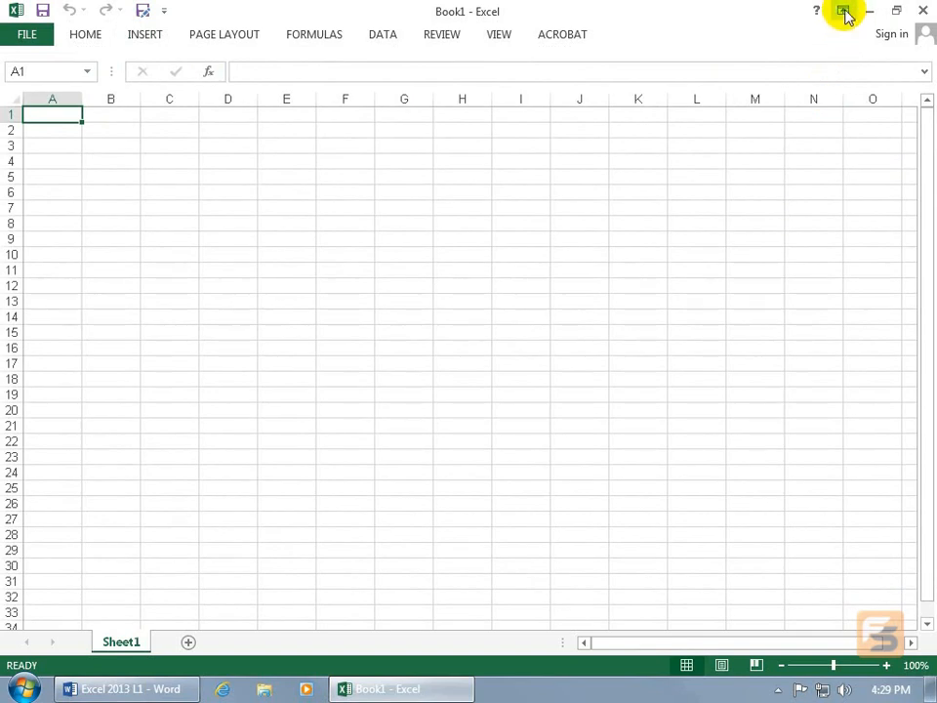
Set the ribbon display to Auto-hide Ribbon, temporarily reveal the ribbon and let it hide again.
{"action": "left_click", "coordinate": [844, 12]}
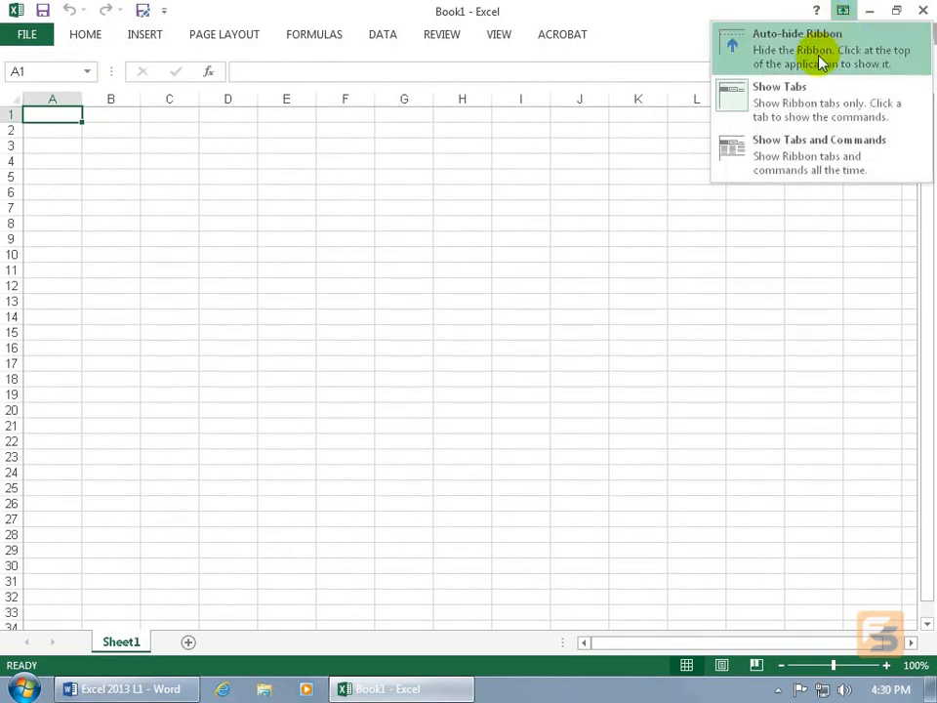
{"action": "left_click", "coordinate": [814, 49]}
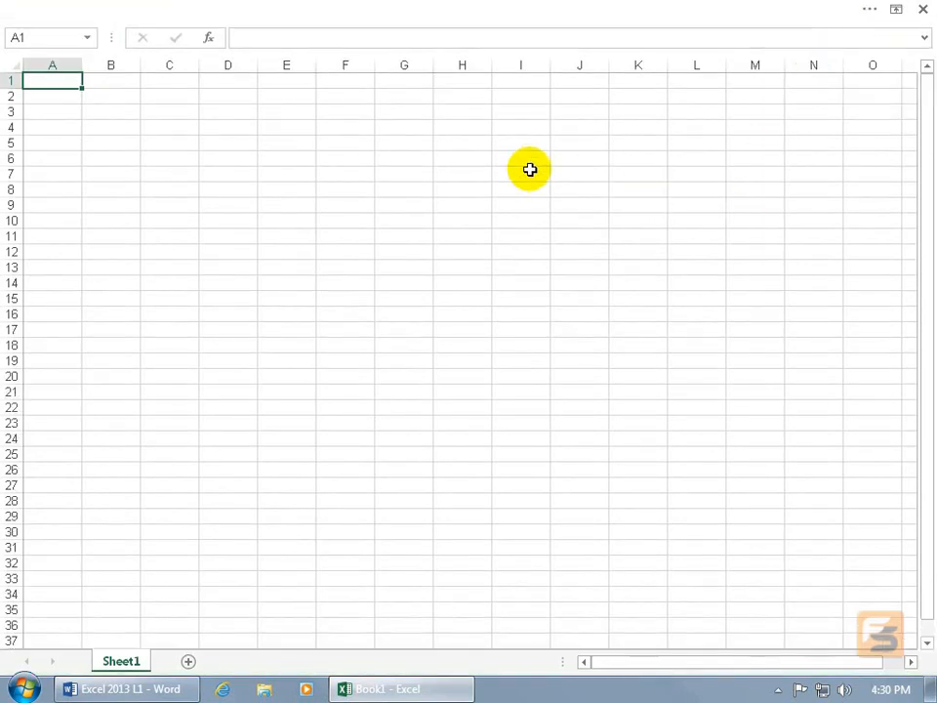
{"action": "left_click", "coordinate": [405, 14]}
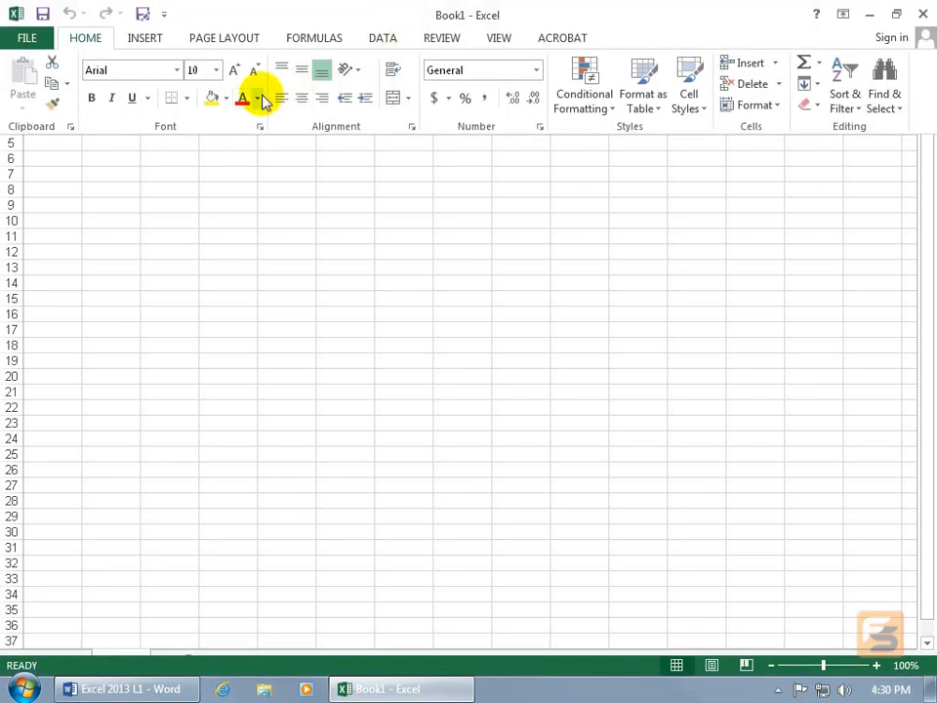
{"action": "left_click", "coordinate": [395, 202]}
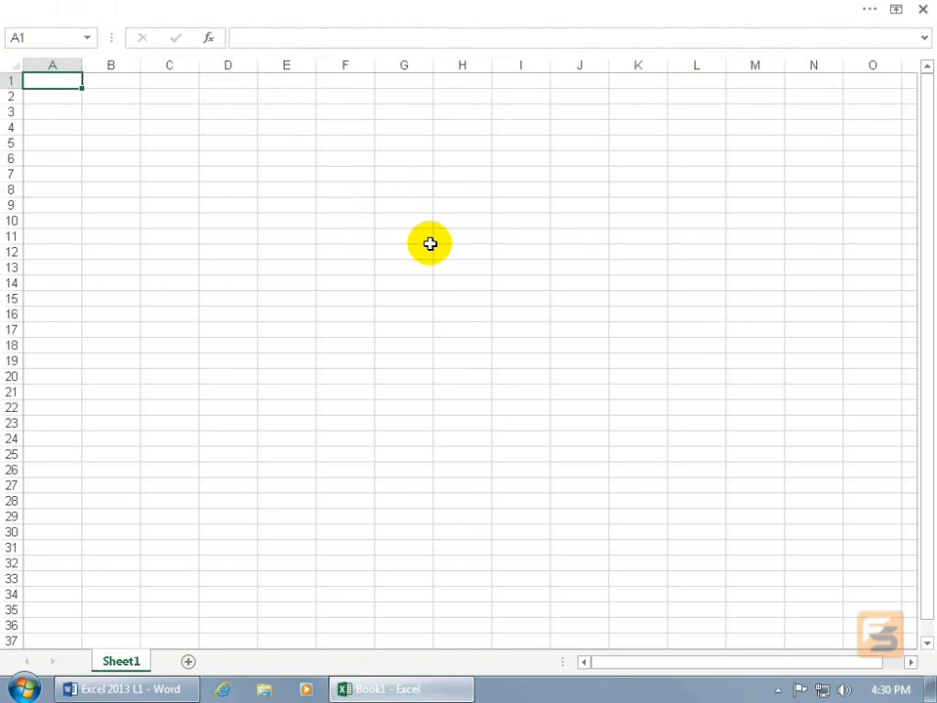
Reveal the auto-hidden ribbon and set its display to Show Tabs.
{"action": "left_click", "coordinate": [288, 9]}
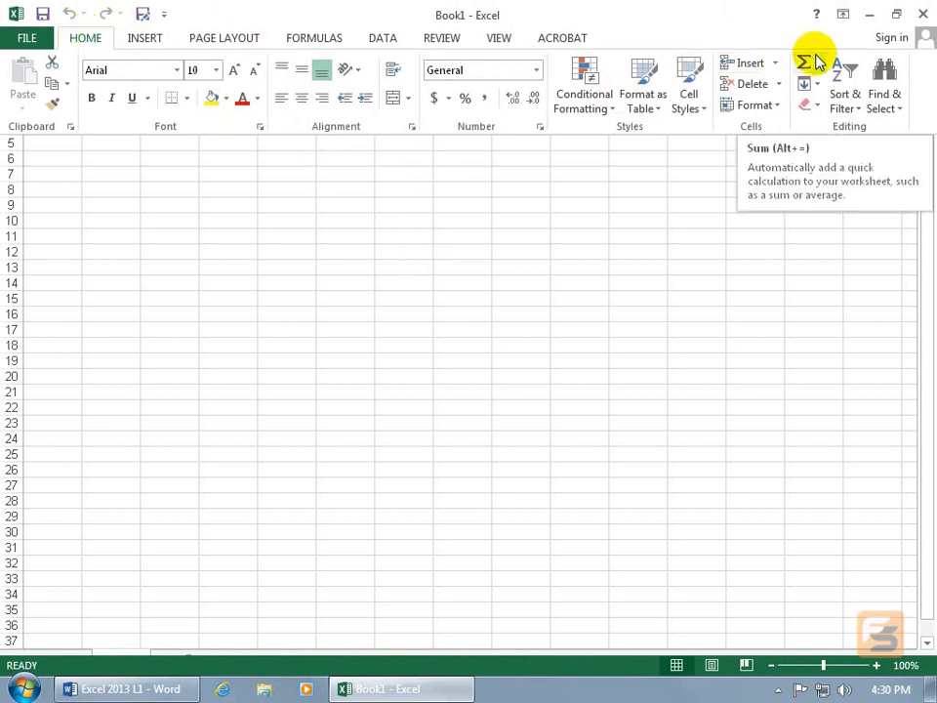
{"action": "left_click", "coordinate": [842, 14]}
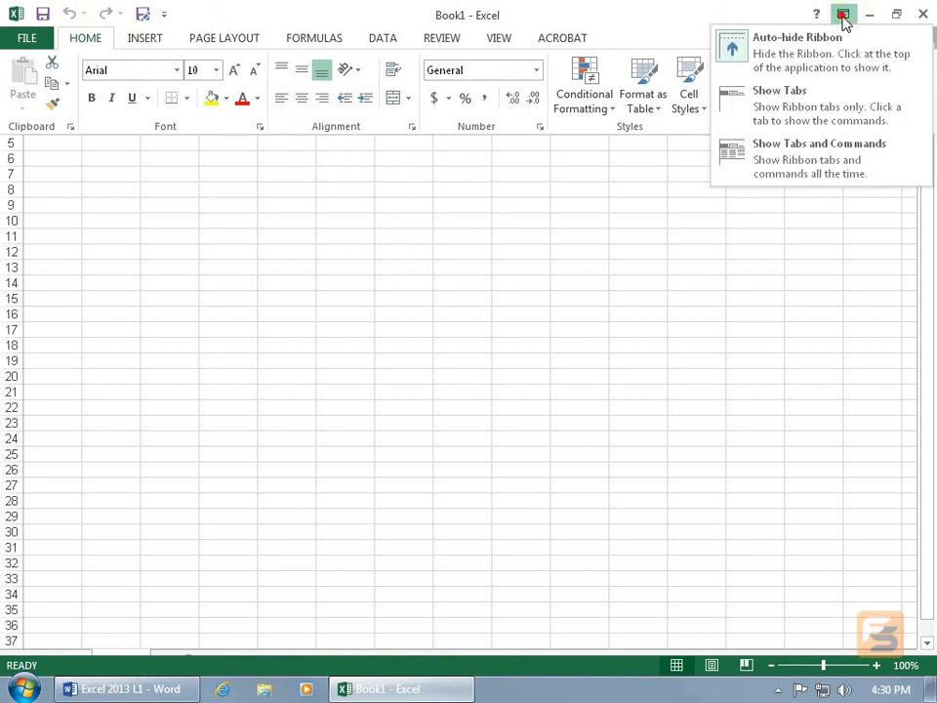
{"action": "left_click", "coordinate": [818, 90]}
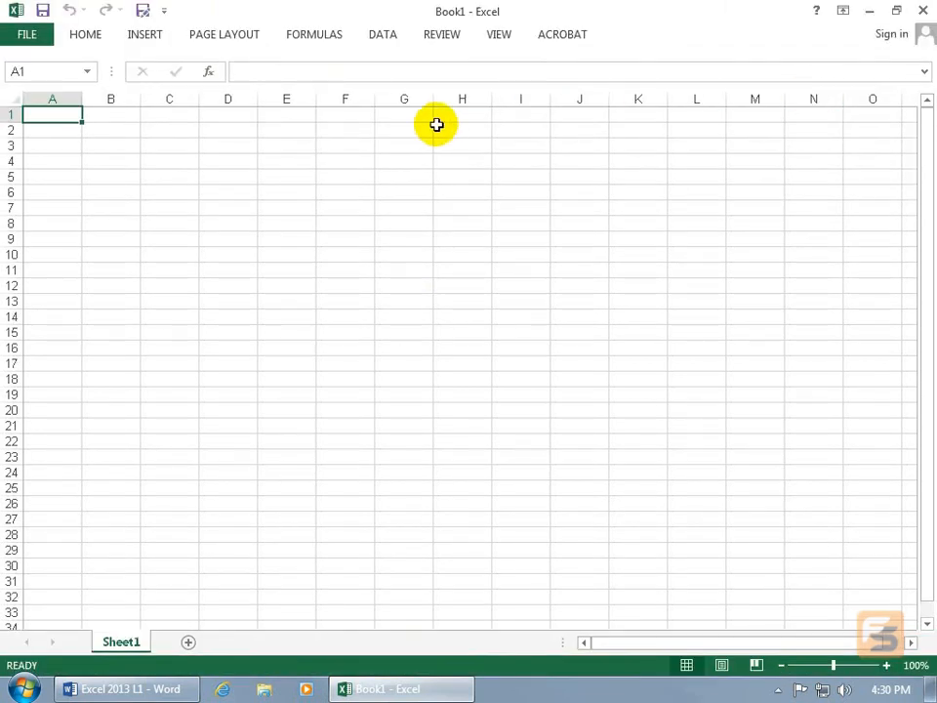
Restore the full ribbon permanently with the Home commands showing, and make A1 the active cell.
{"action": "left_click", "coordinate": [350, 168]}
{"action": "left_click", "coordinate": [86, 37]}
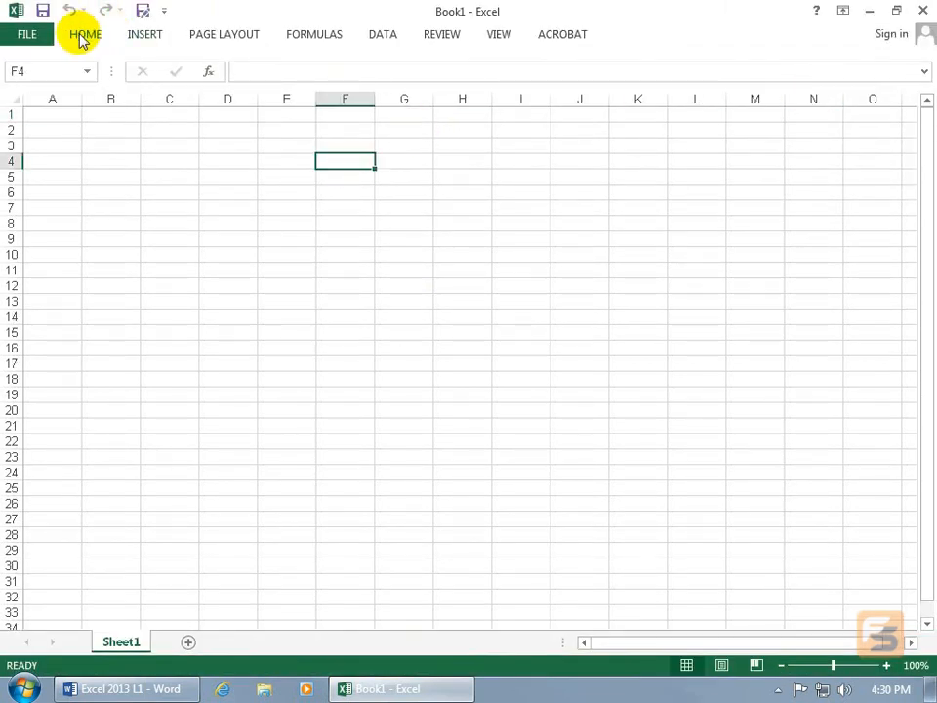
{"action": "double_click", "coordinate": [83, 36]}
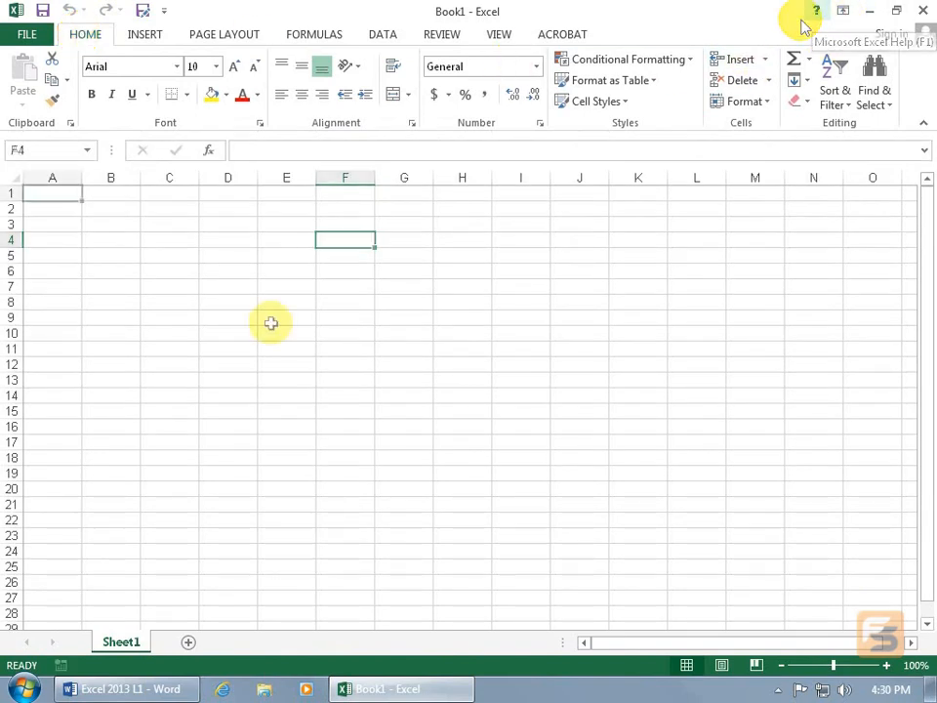
{"action": "key", "text": "ctrl+Home"}
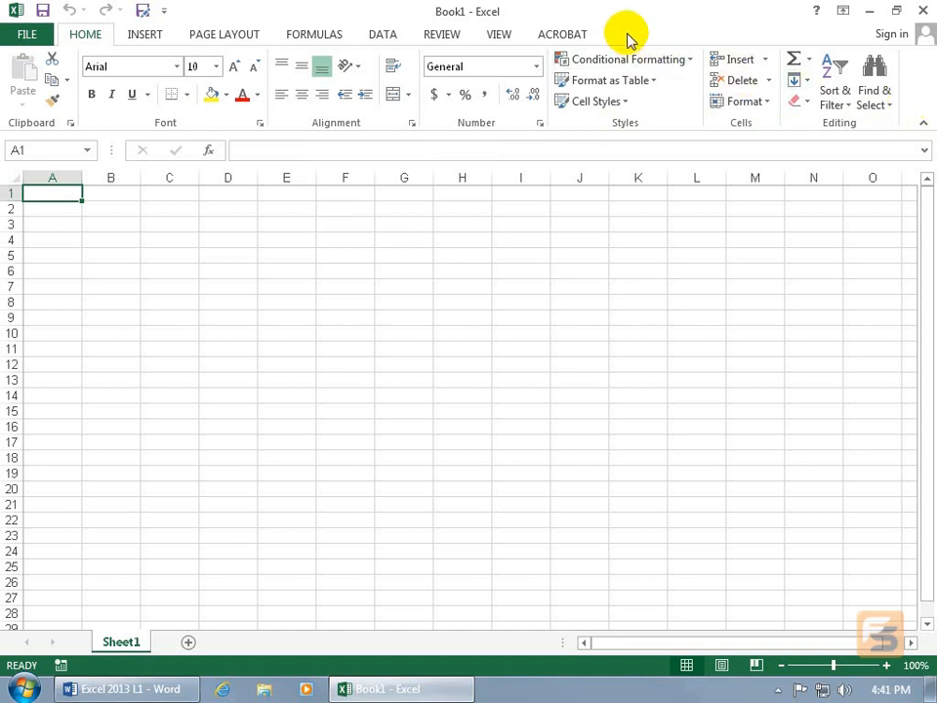
View the Customize Ribbon settings and close them without making changes.
{"action": "right_click", "coordinate": [365, 95]}
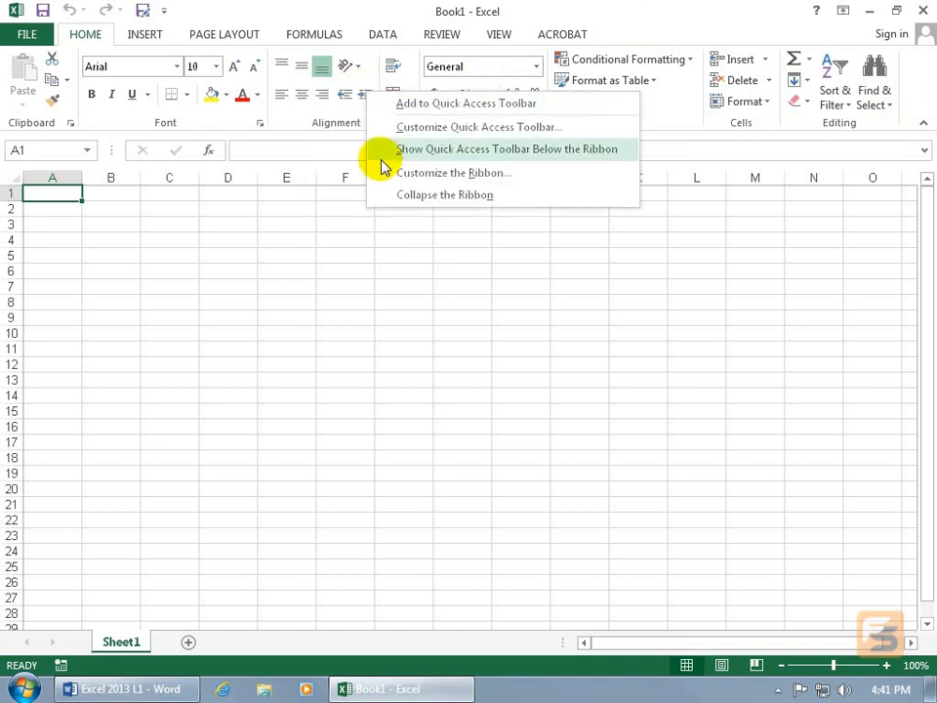
{"action": "left_click", "coordinate": [483, 173]}
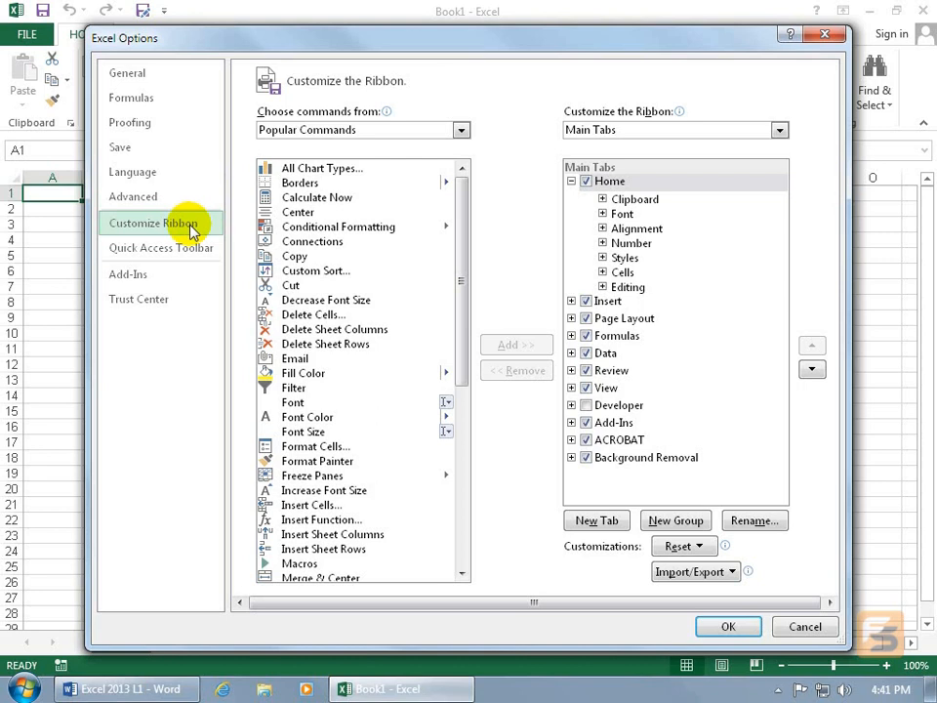
{"action": "left_click", "coordinate": [805, 626]}
Enable the Developer tab in the Customize Ribbon options and apply the change.
{"action": "left_click", "coordinate": [29, 37]}
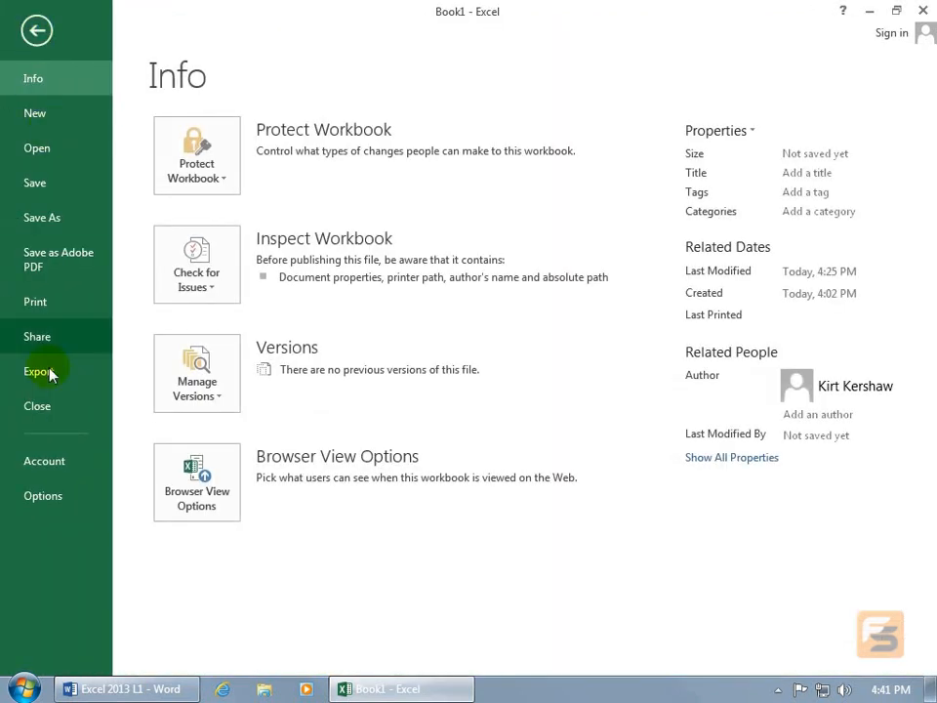
{"action": "left_click", "coordinate": [42, 500]}
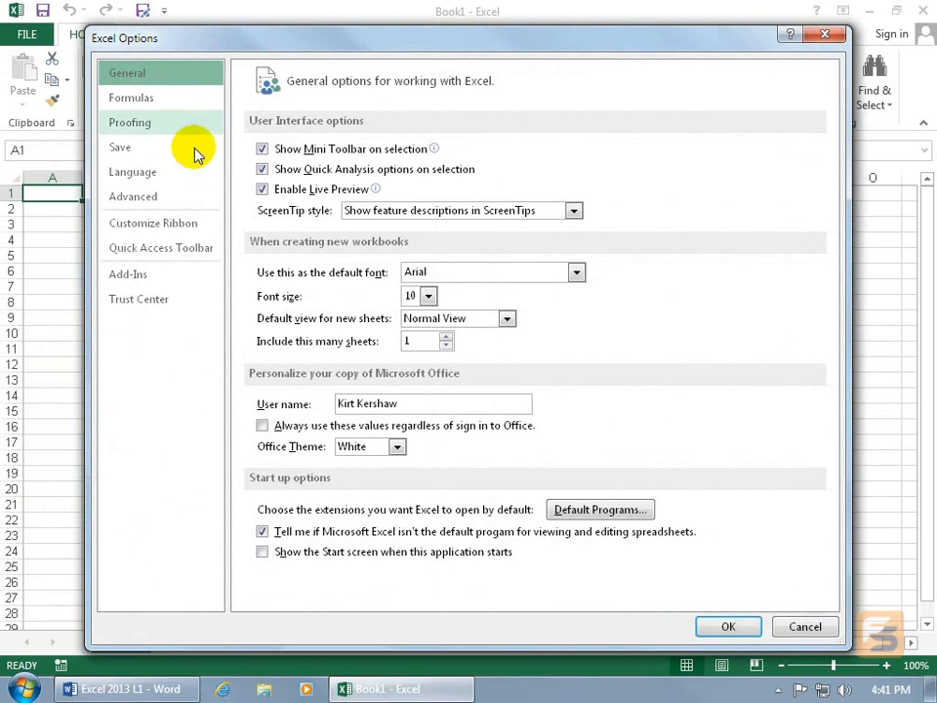
{"action": "left_click", "coordinate": [164, 223]}
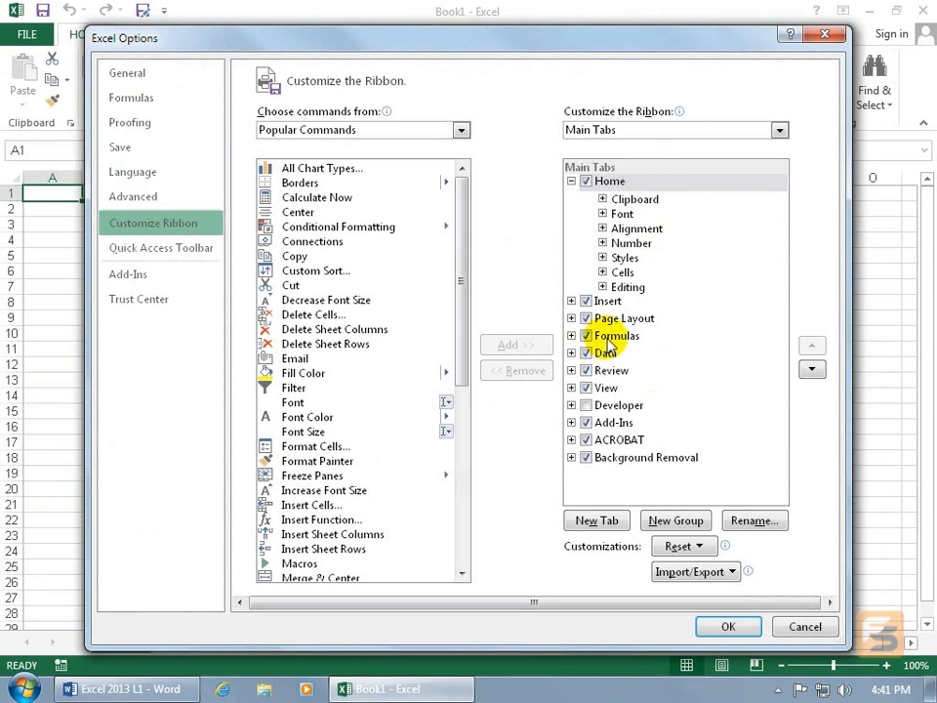
{"action": "left_click", "coordinate": [586, 405]}
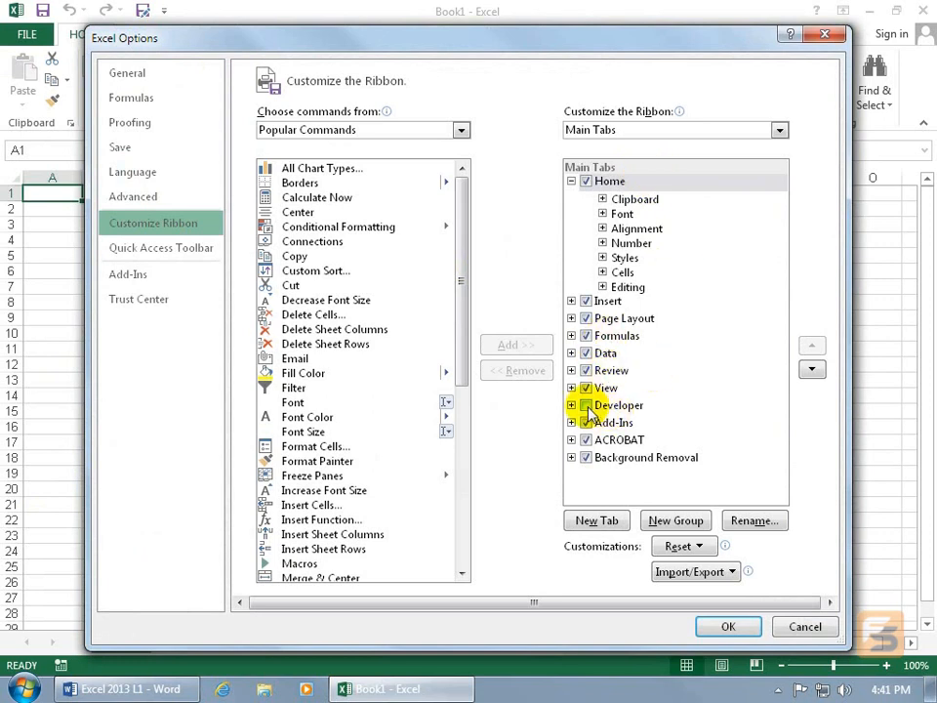
{"action": "left_click", "coordinate": [585, 405]}
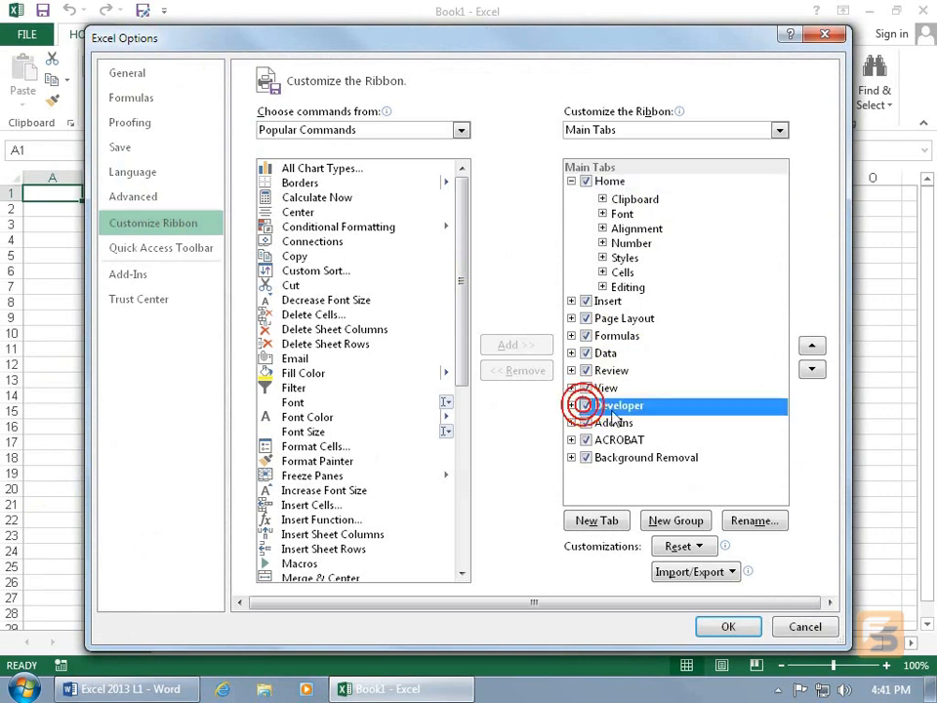
{"action": "left_click", "coordinate": [728, 625]}
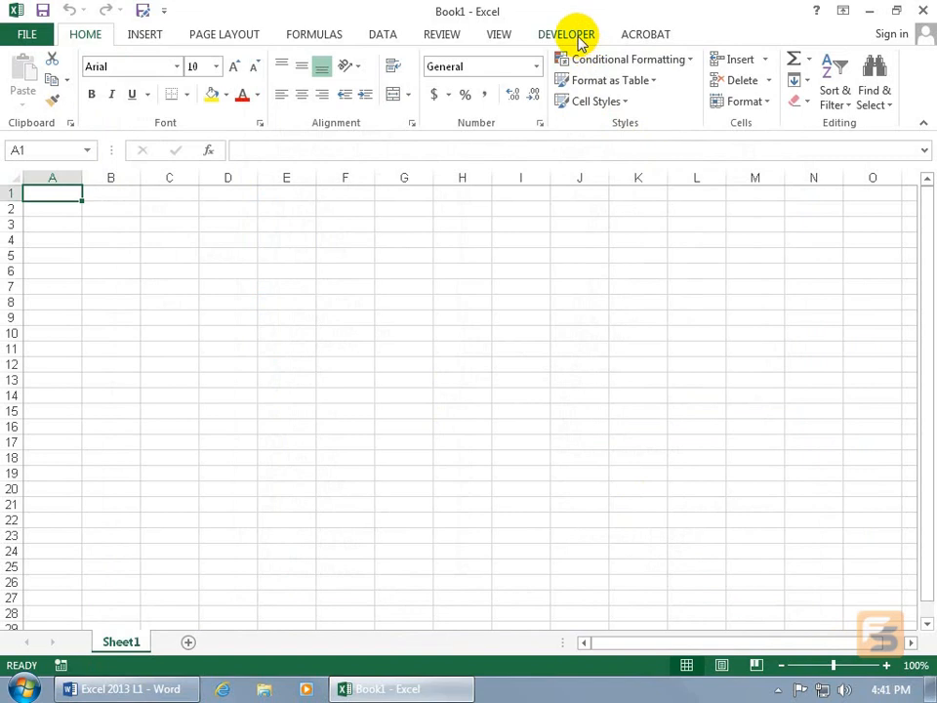
Display the Developer commands, followed by the View commands.
{"action": "left_click", "coordinate": [580, 39]}
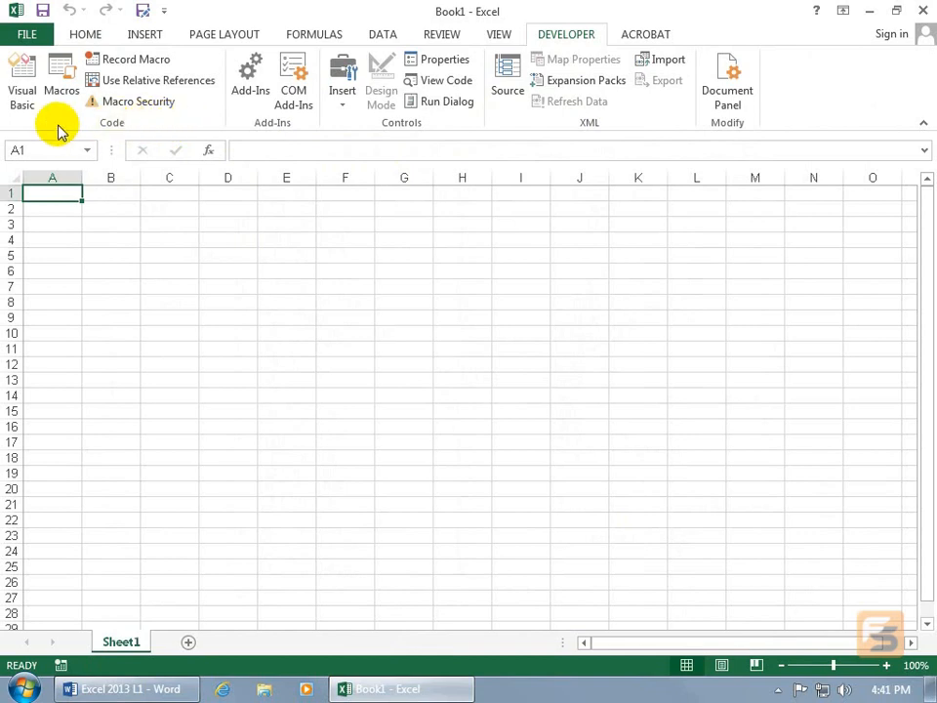
{"action": "left_click", "coordinate": [505, 39]}
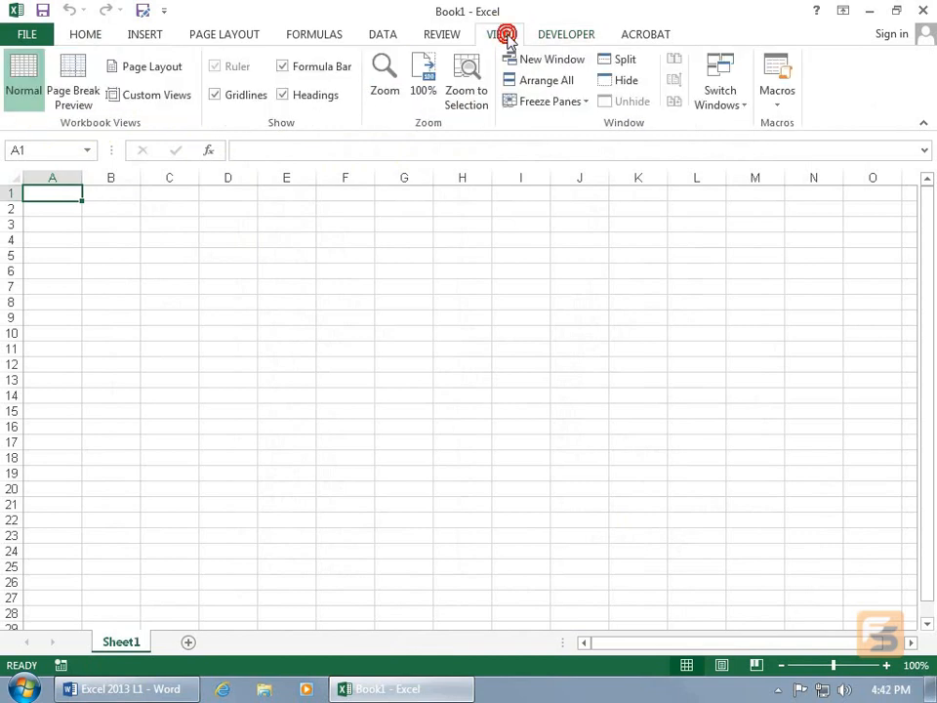
Look at the Macros options among the View commands and display the Developer commands.
{"action": "left_click", "coordinate": [781, 102]}
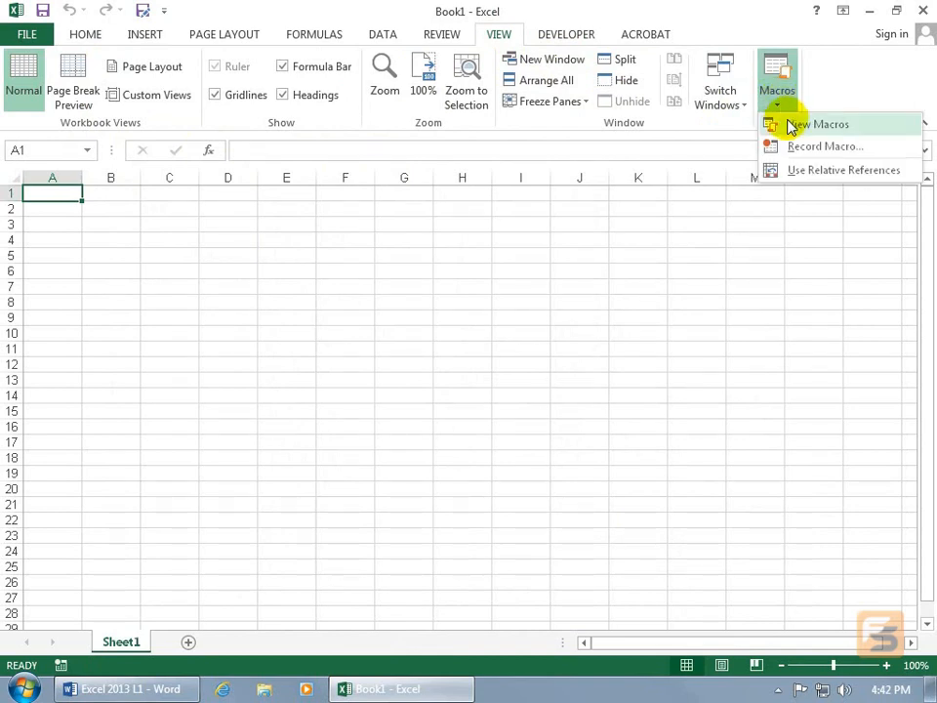
{"action": "left_click", "coordinate": [586, 39]}
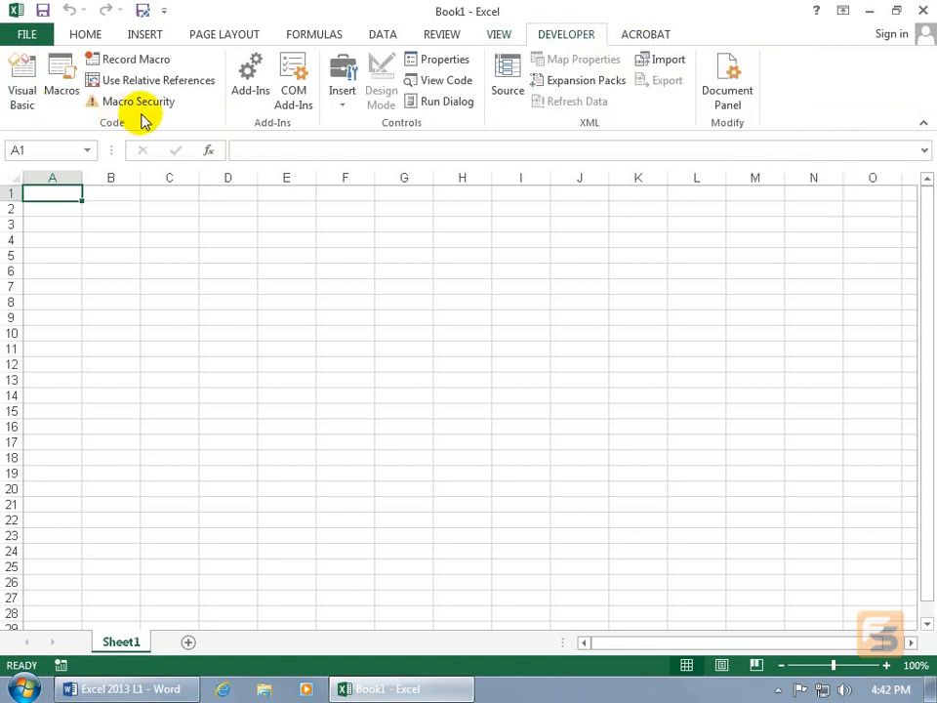
Open the Customize Ribbon settings and expand the Home tab down to the commands in its Clipboard group.
{"action": "right_click", "coordinate": [201, 110]}
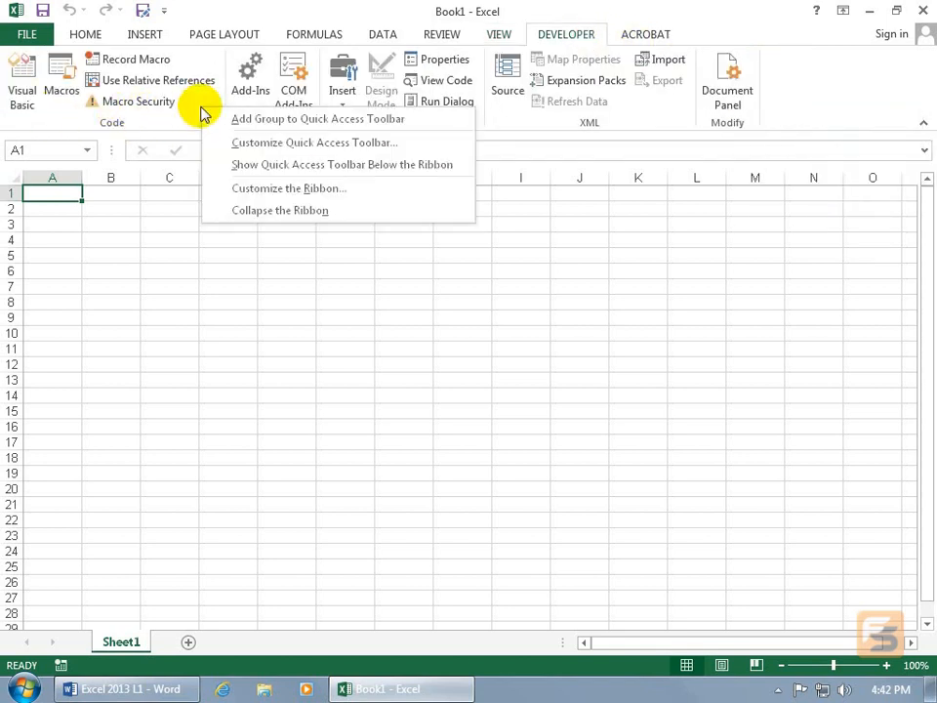
{"action": "left_click", "coordinate": [247, 189]}
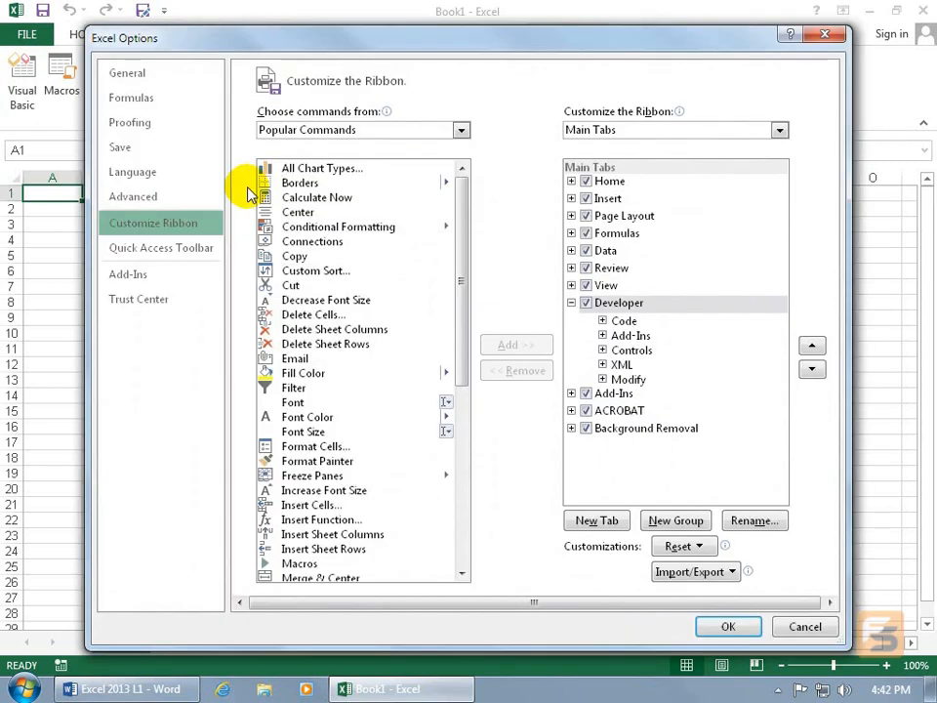
{"action": "left_click", "coordinate": [572, 181]}
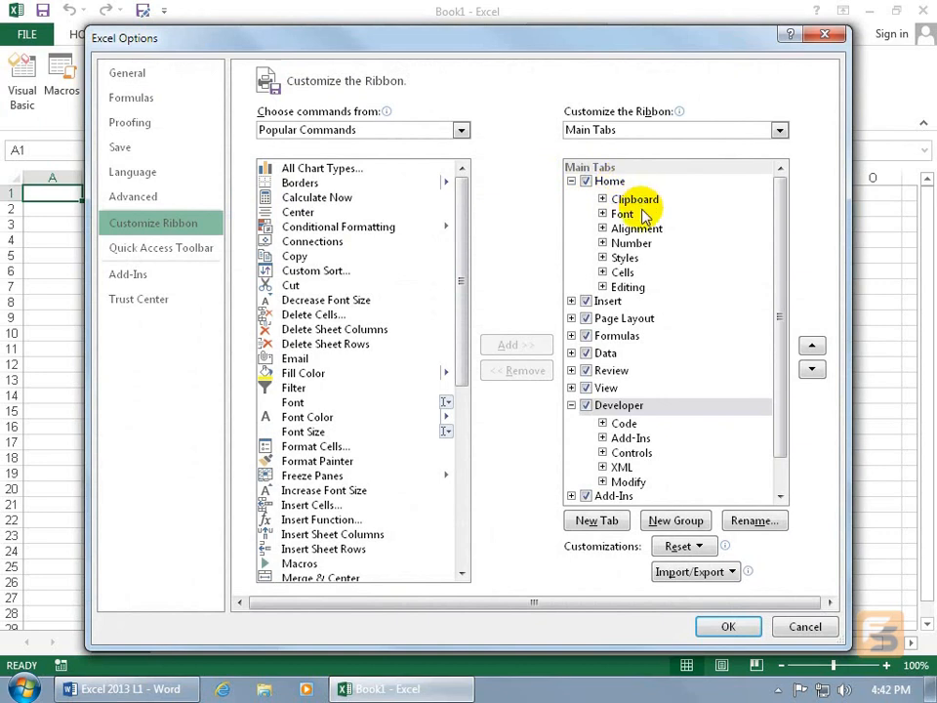
{"action": "left_click", "coordinate": [602, 199]}
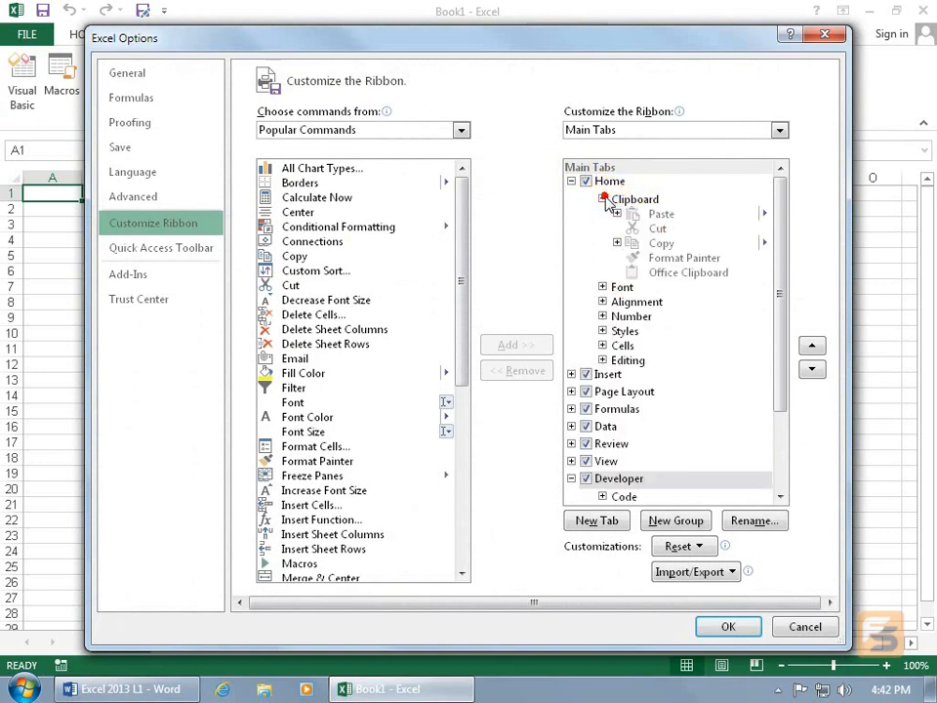
Try to add the Connections command to the built-in Clipboard group of the Home tab.
{"action": "left_click", "coordinate": [658, 242]}
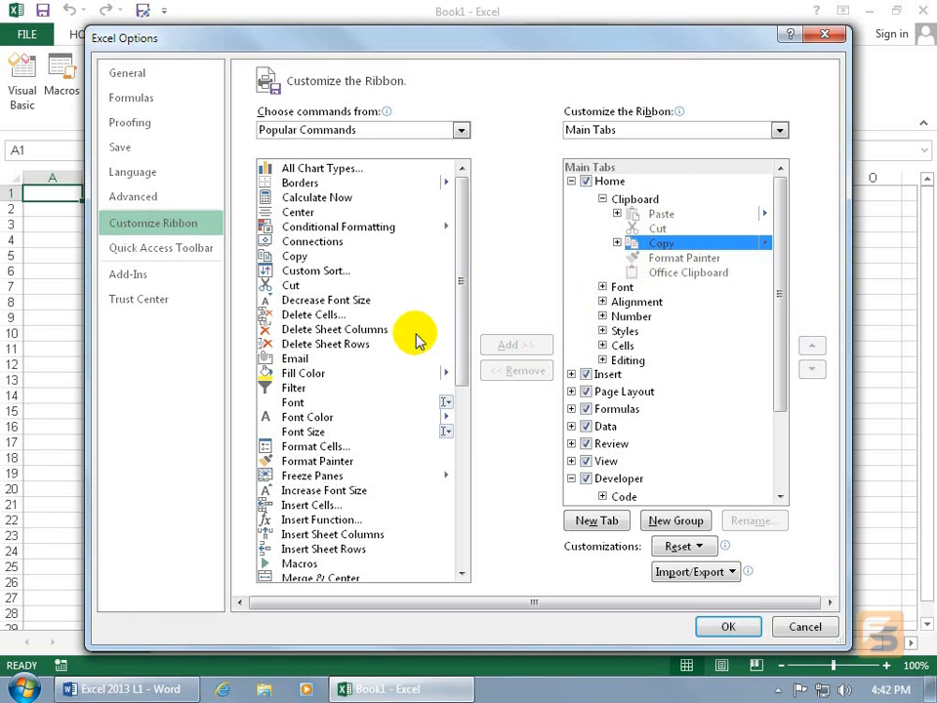
{"action": "left_click", "coordinate": [312, 244]}
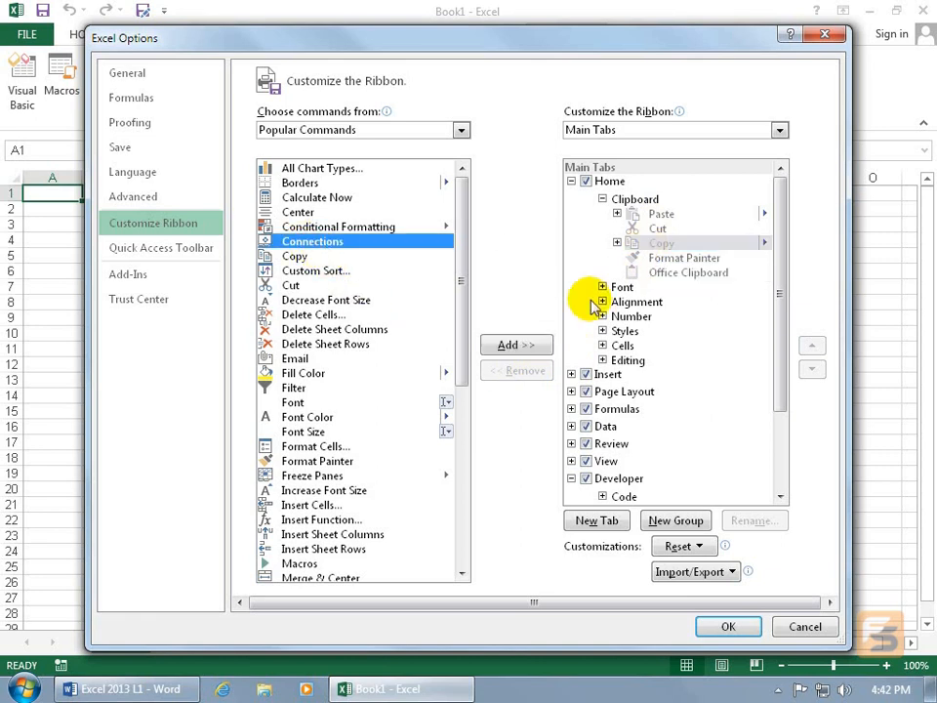
{"action": "left_click", "coordinate": [522, 347]}
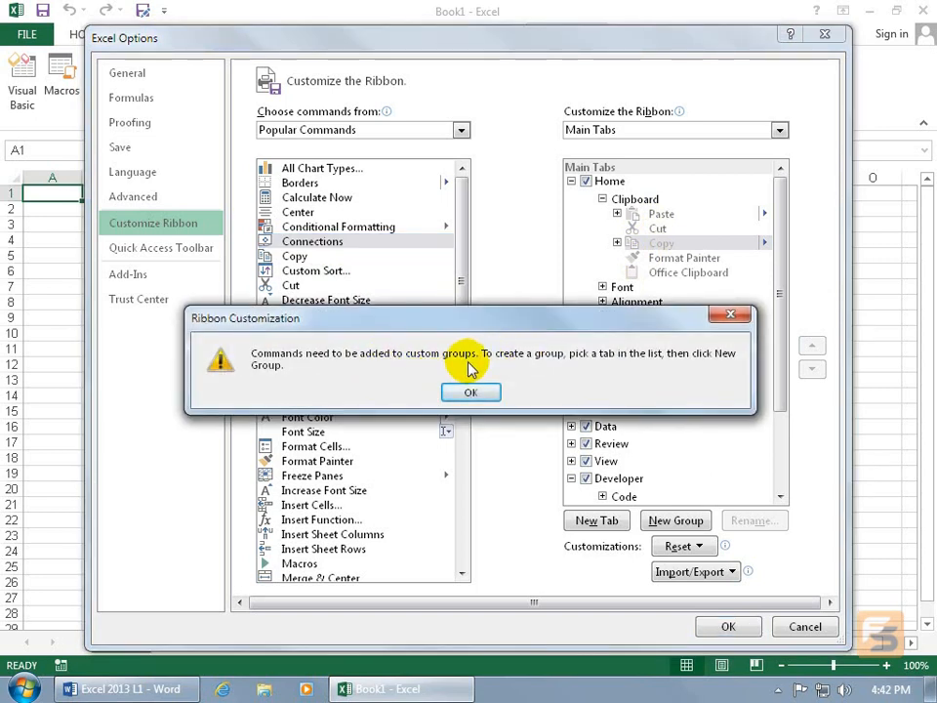
{"action": "left_click", "coordinate": [475, 392]}
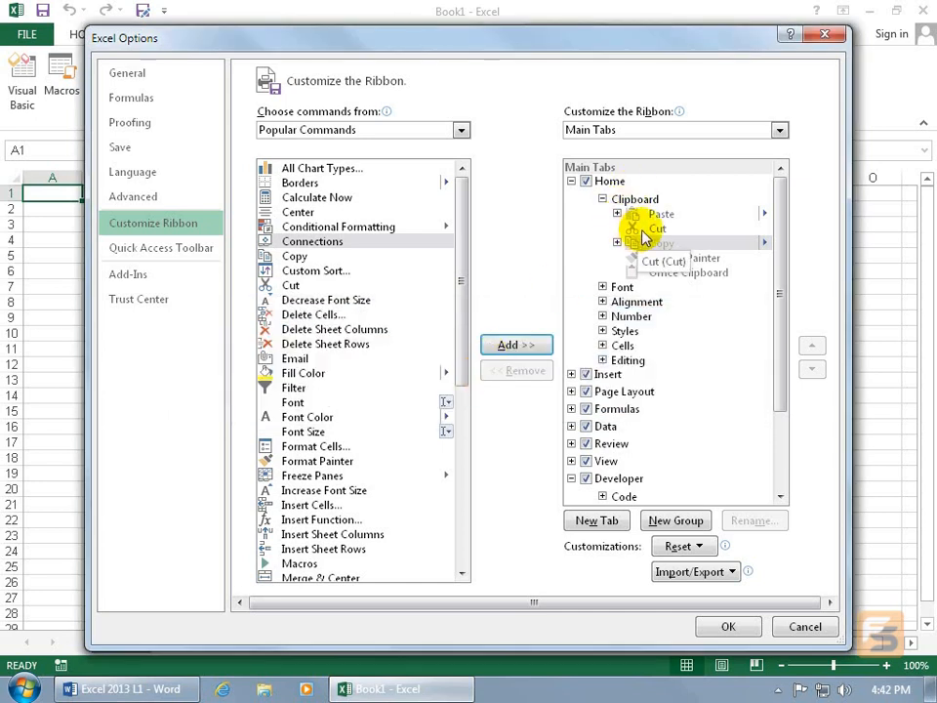
Create a custom group on the Home tab, named Spiffy and with the shield symbol.
{"action": "left_click", "coordinate": [615, 184]}
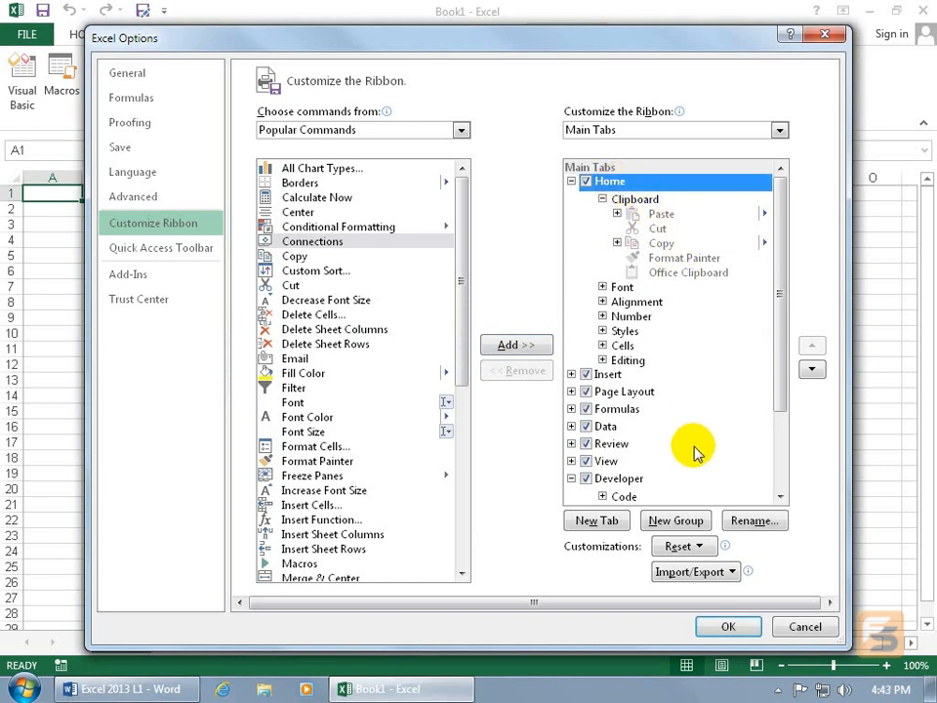
{"action": "left_click", "coordinate": [675, 520]}
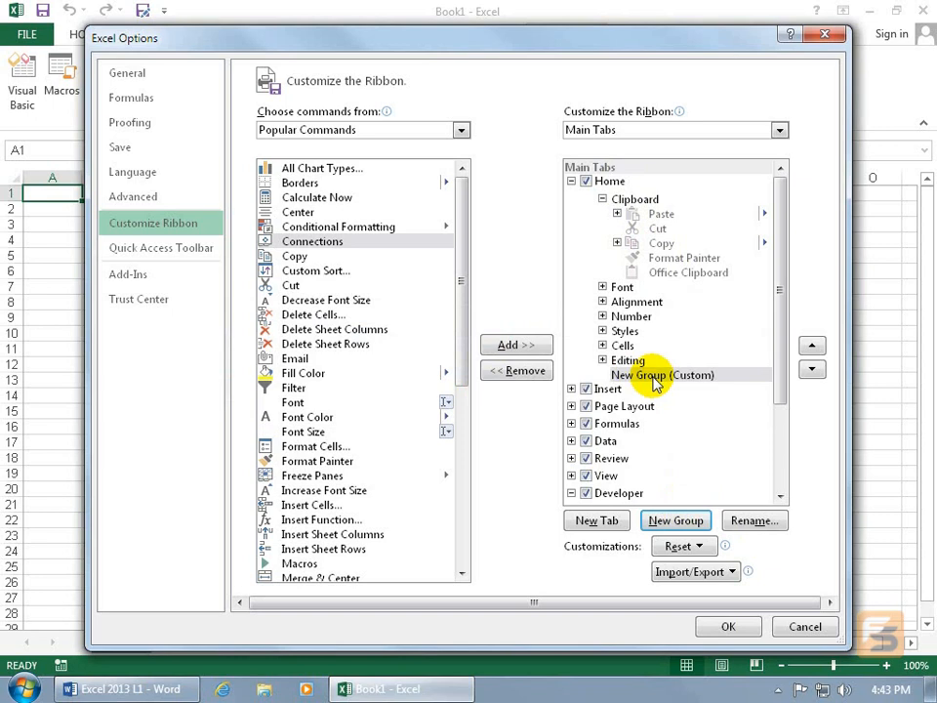
{"action": "left_click", "coordinate": [753, 522]}
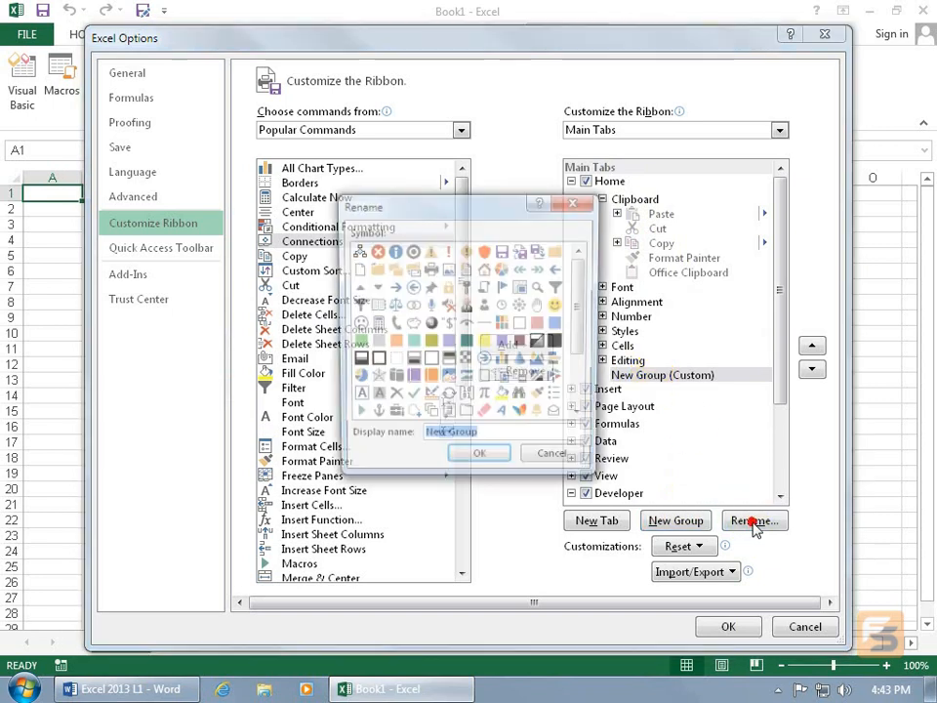
{"action": "type", "text": "Spiffy"}
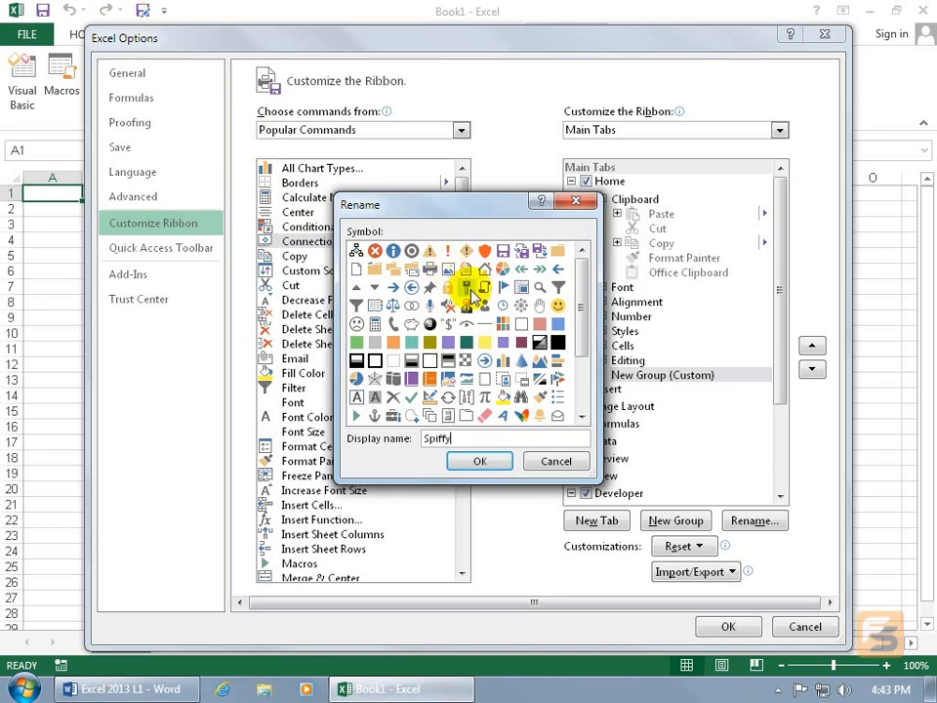
{"action": "left_click", "coordinate": [485, 251]}
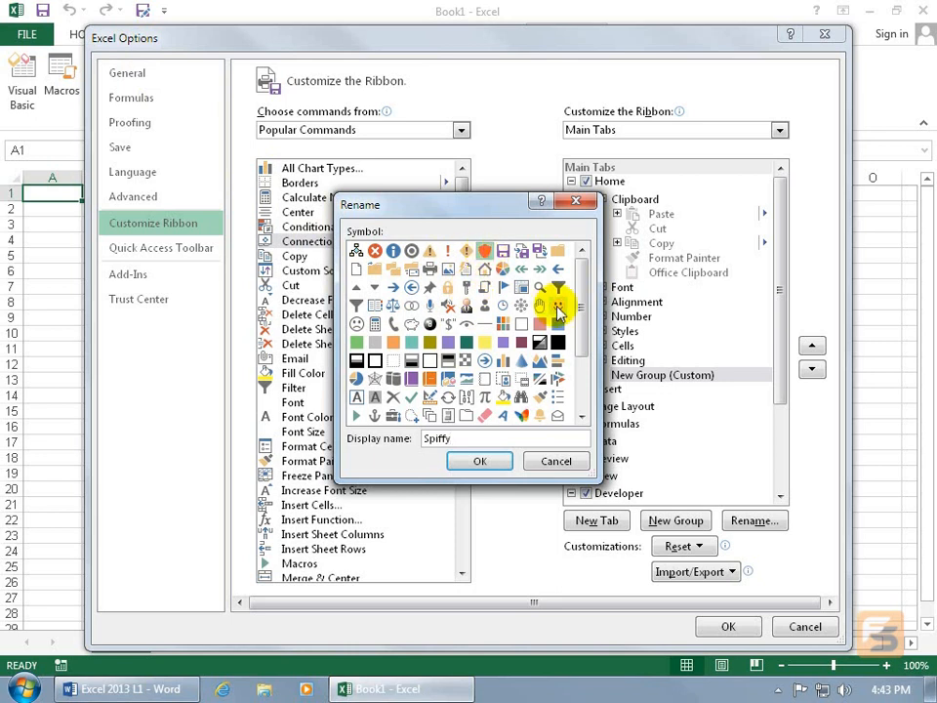
{"action": "left_click", "coordinate": [479, 462]}
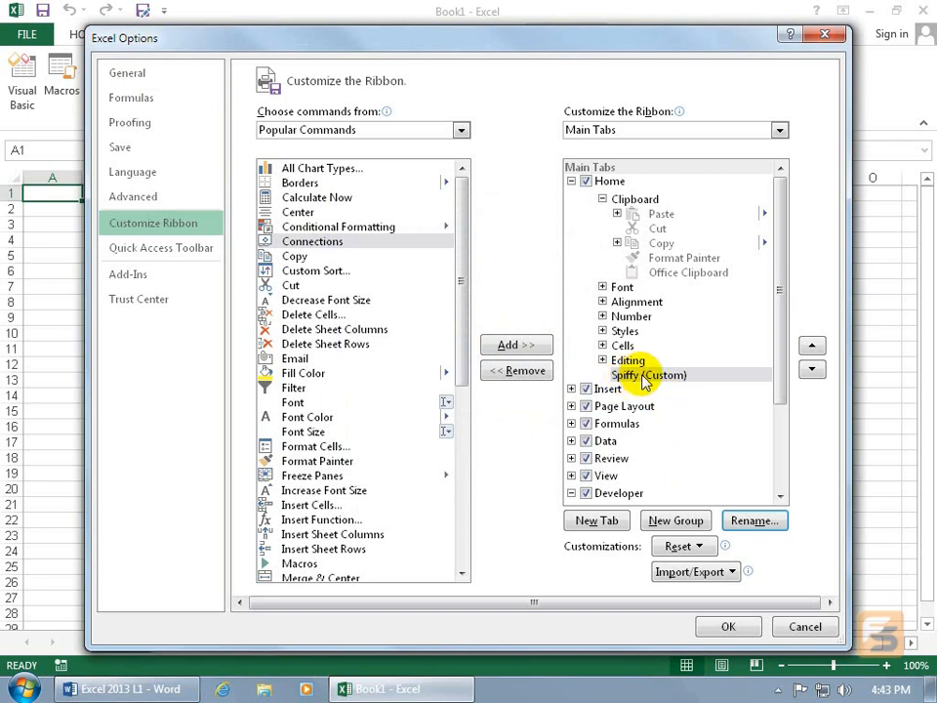
Switch the available commands to All Commands and add the Bring Forward command that has a submenu to the Spiffy group.
{"action": "left_click", "coordinate": [301, 374]}
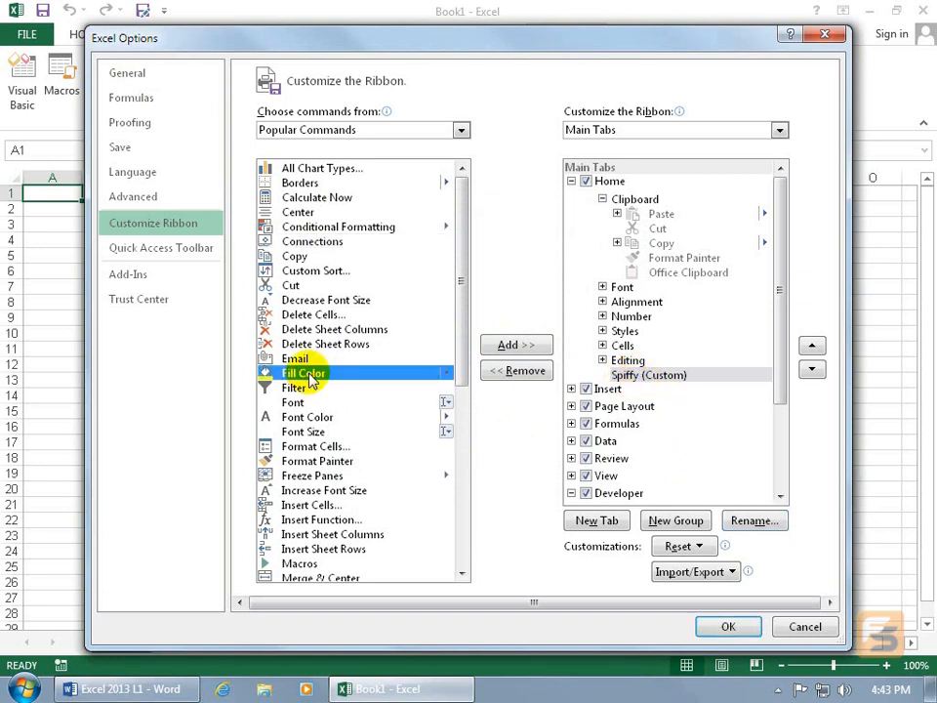
{"action": "left_click", "coordinate": [460, 132]}
{"action": "left_click", "coordinate": [403, 181]}
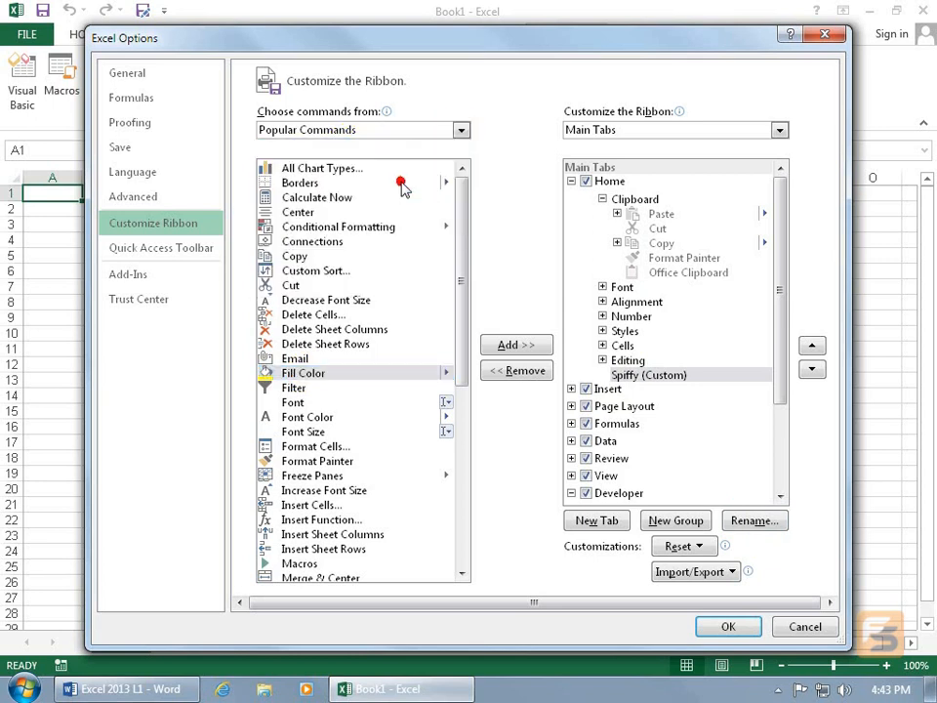
{"action": "left_click_drag", "start_coordinate": [461, 182], "coordinate": [462, 218]}
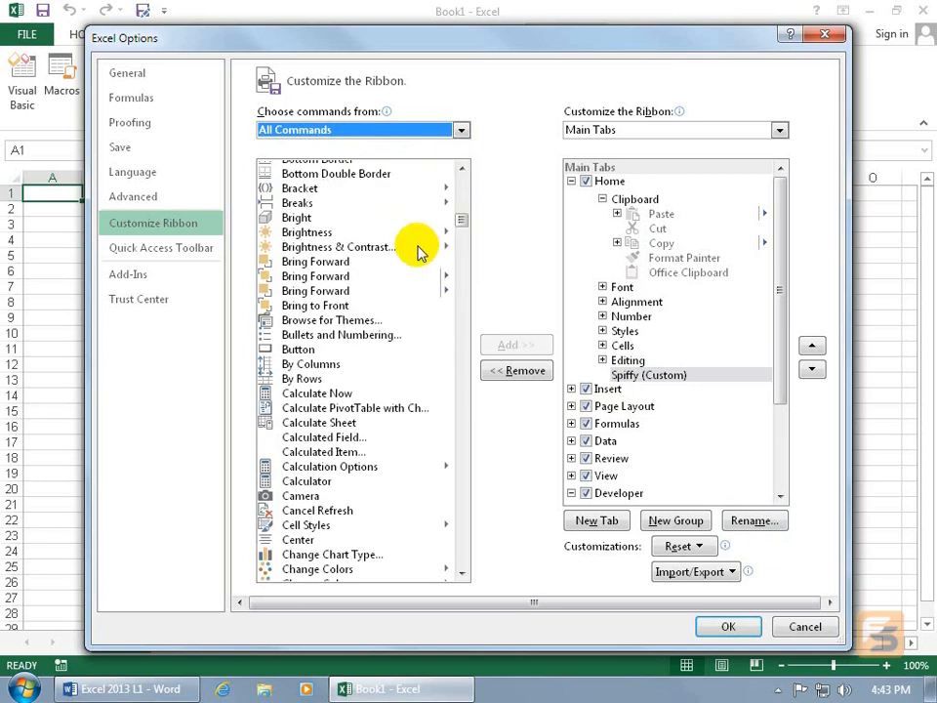
{"action": "left_click", "coordinate": [293, 290]}
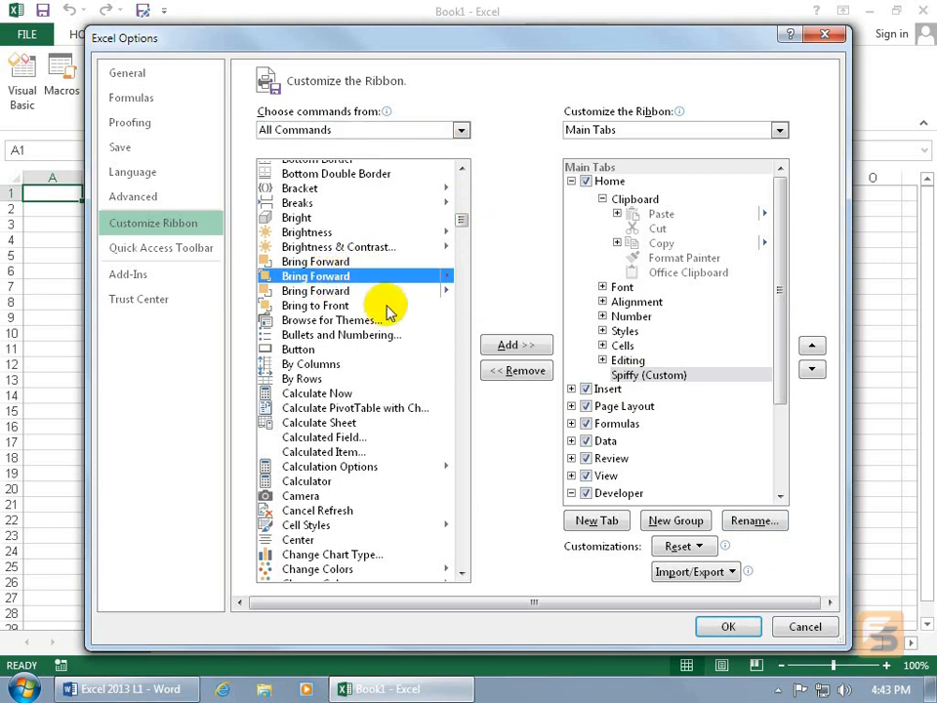
{"action": "left_click", "coordinate": [512, 345]}
Add Bullets and Numbering, the Calculate PivotTable command and Calculated Item to Spiffy, apply the changes and display the Home commands.
{"action": "left_click", "coordinate": [330, 335]}
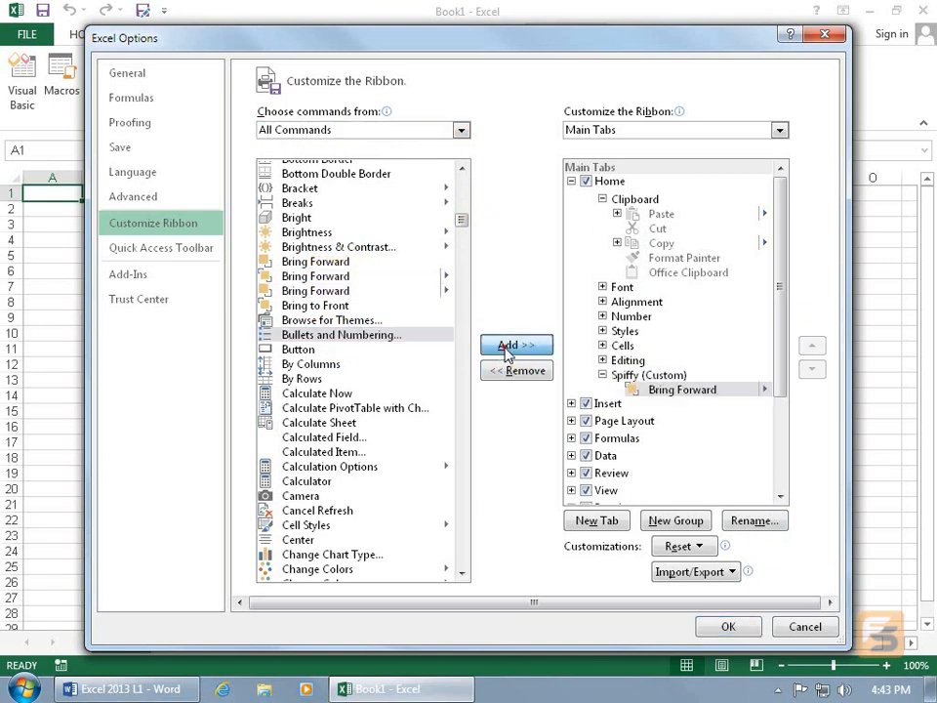
{"action": "left_click", "coordinate": [503, 346]}
{"action": "left_click", "coordinate": [351, 407]}
{"action": "left_click", "coordinate": [505, 346]}
{"action": "left_click", "coordinate": [324, 451]}
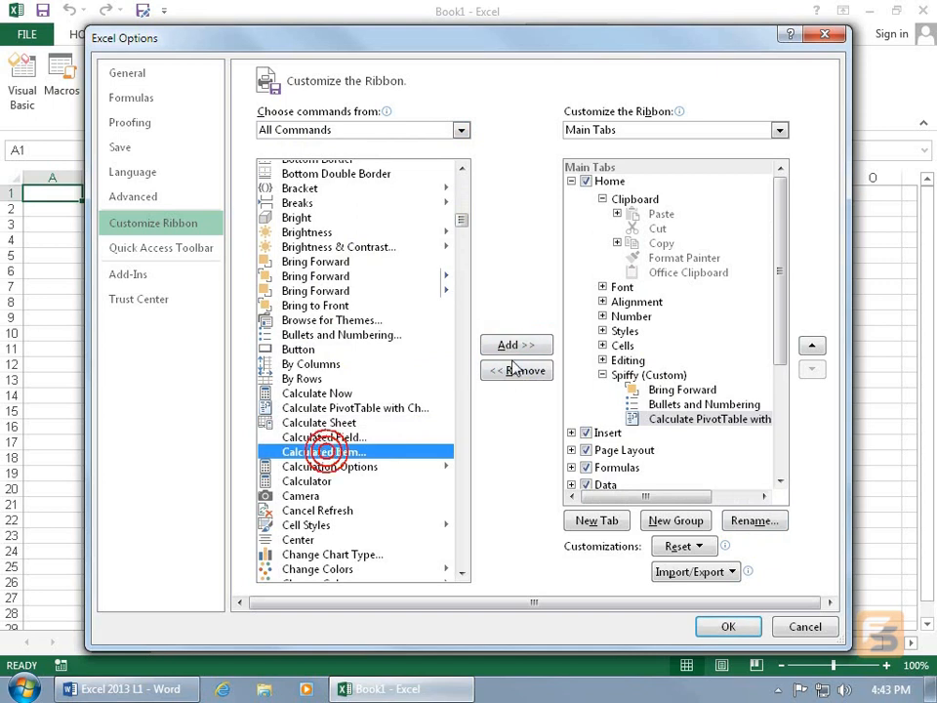
{"action": "left_click", "coordinate": [505, 346]}
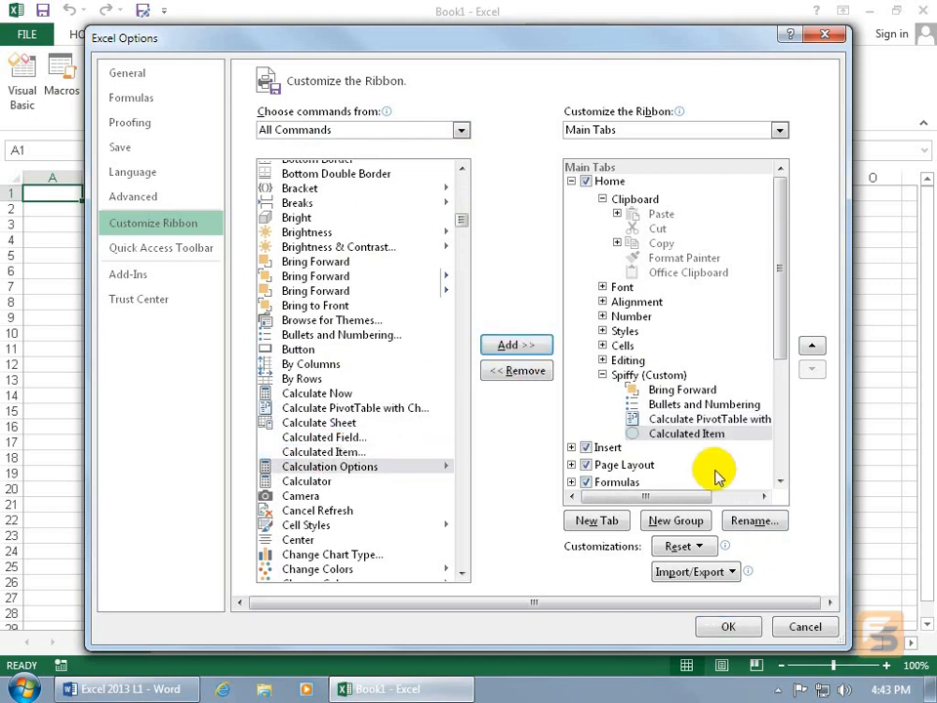
{"action": "left_click", "coordinate": [728, 626]}
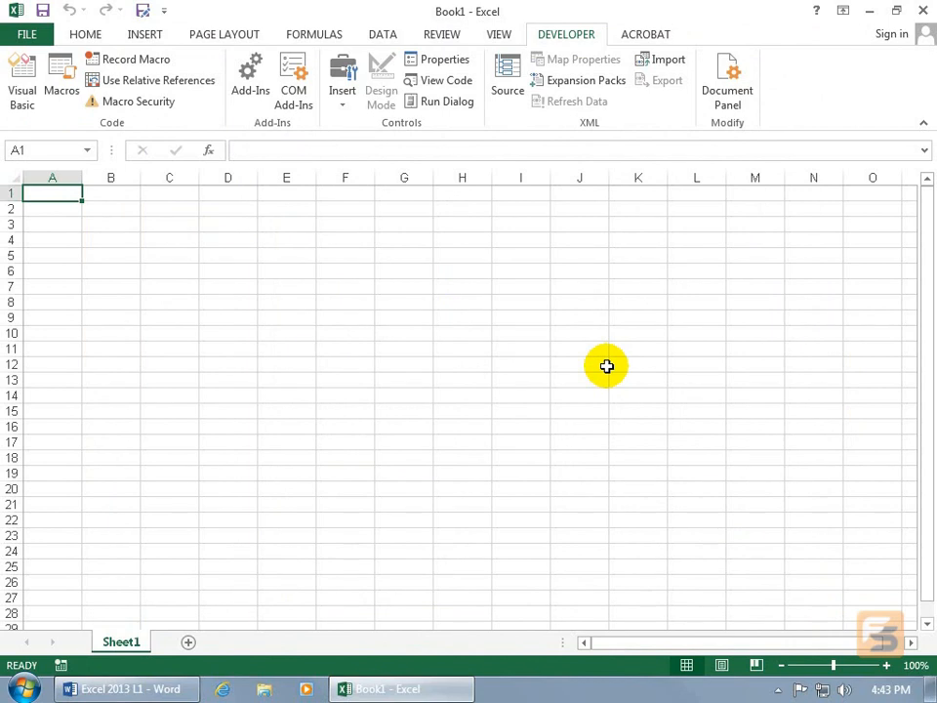
{"action": "left_click", "coordinate": [85, 32]}
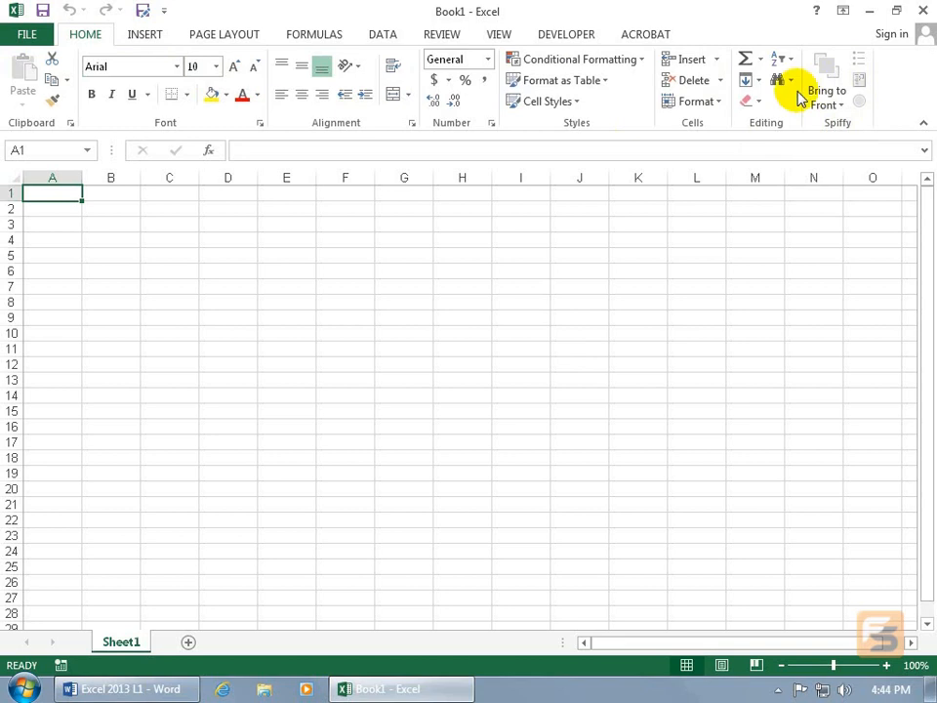
Reopen the Customize Ribbon settings and remove the custom Spiffy group from the Home tab.
{"action": "right_click", "coordinate": [796, 89]}
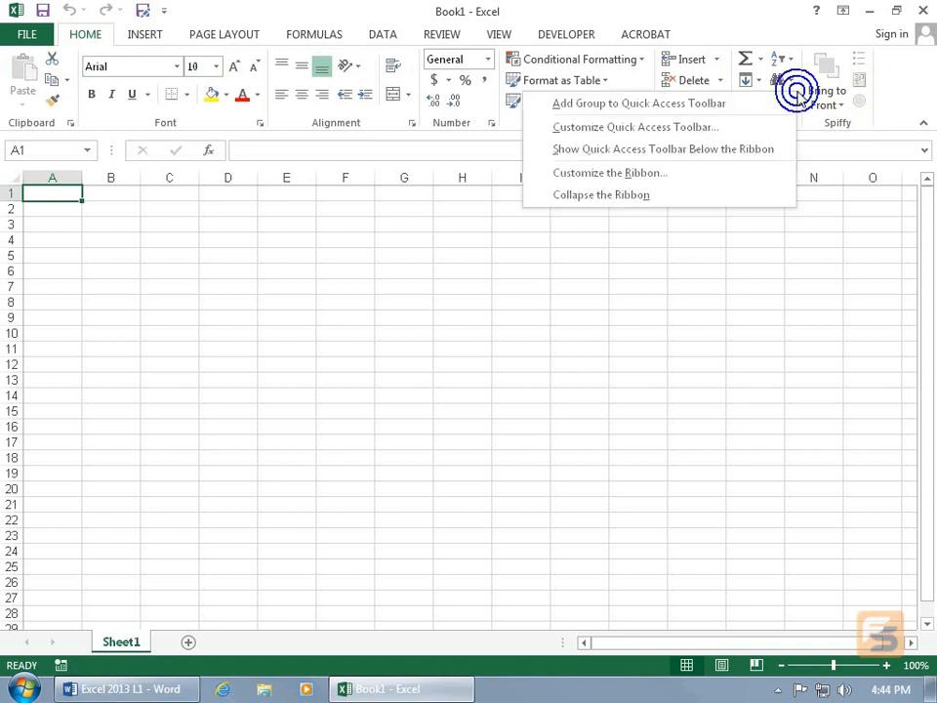
{"action": "left_click", "coordinate": [706, 174]}
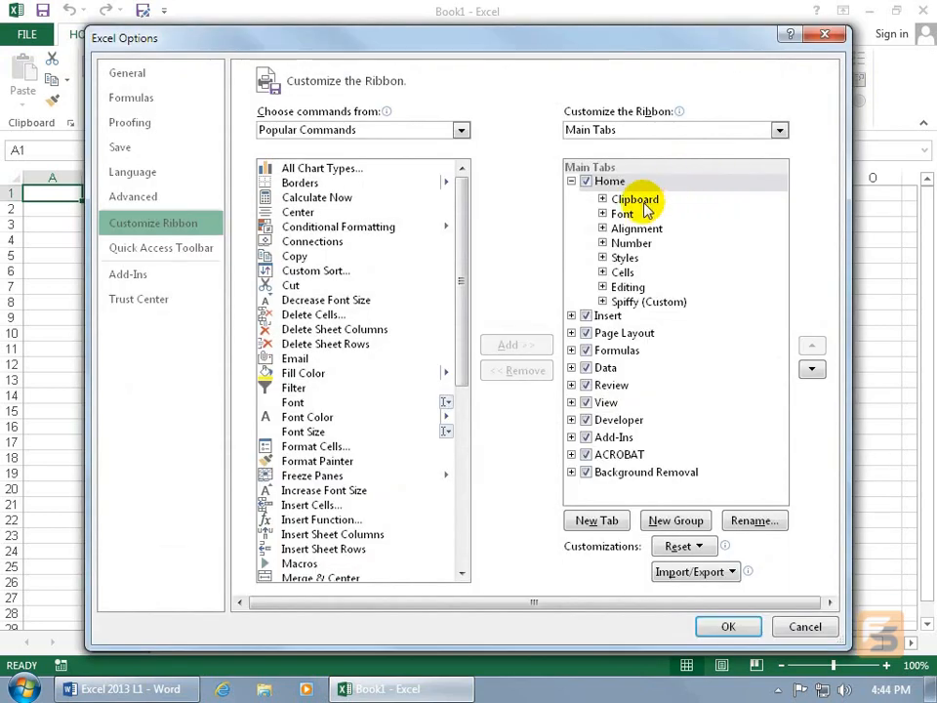
{"action": "left_click", "coordinate": [636, 304]}
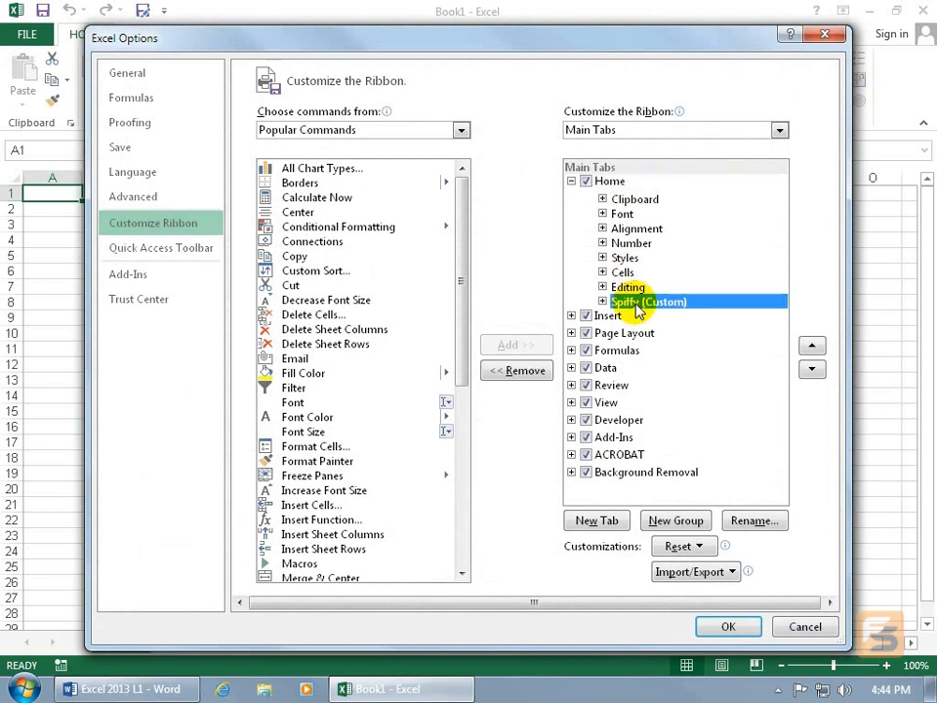
{"action": "left_click", "coordinate": [527, 372]}
Remove the Number, Styles, Alignment, Cells, Clipboard and Font groups from the Home tab and apply the changes.
{"action": "left_click", "coordinate": [635, 243]}
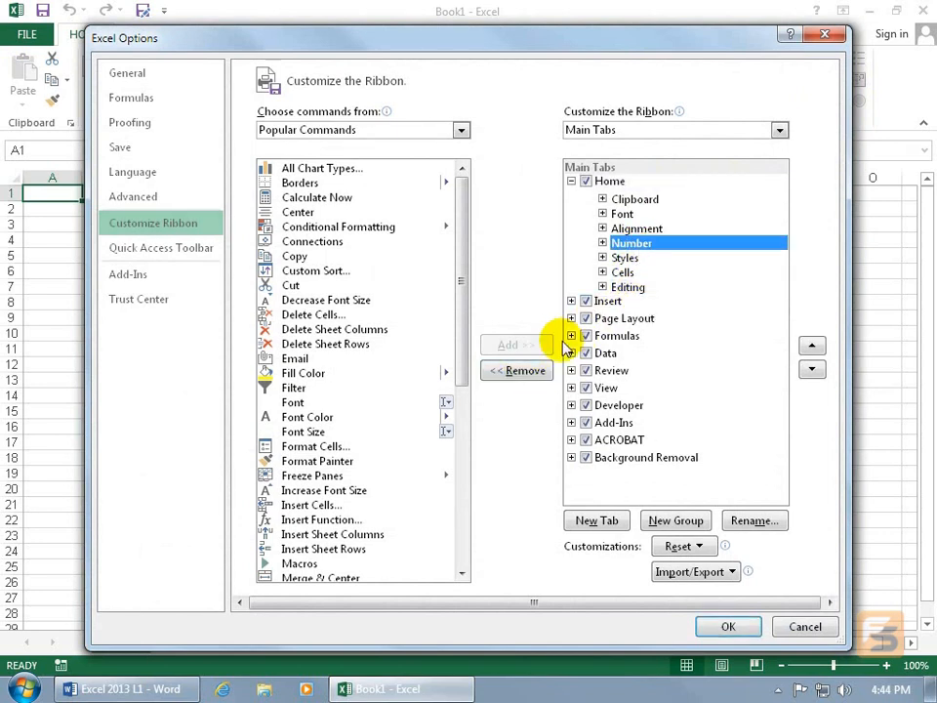
{"action": "left_click", "coordinate": [517, 369]}
{"action": "left_click", "coordinate": [536, 369]}
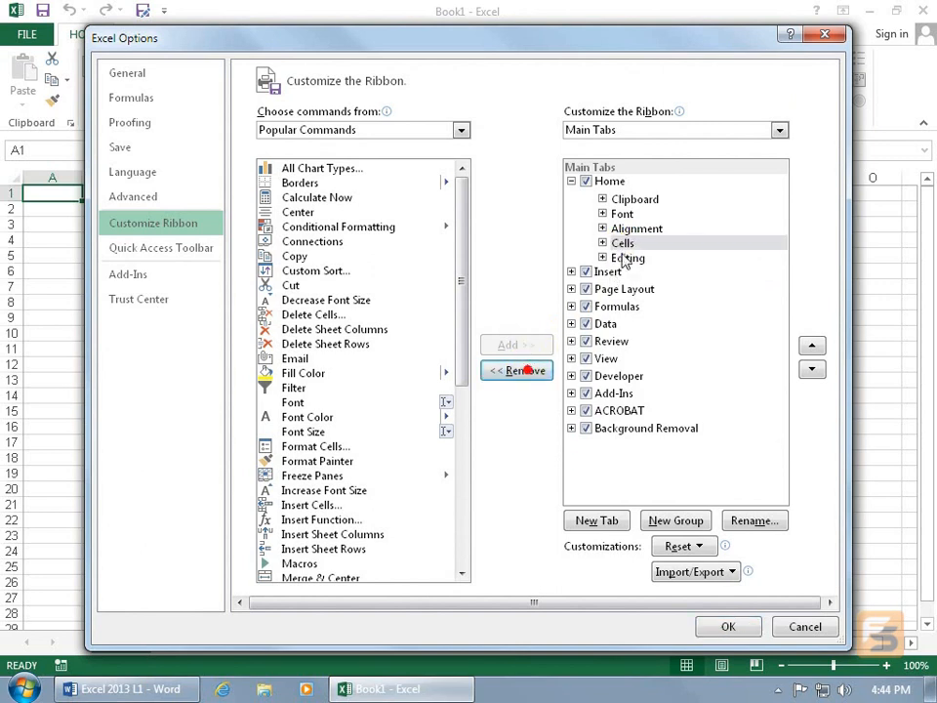
{"action": "left_click", "coordinate": [636, 229]}
{"action": "left_click", "coordinate": [534, 372]}
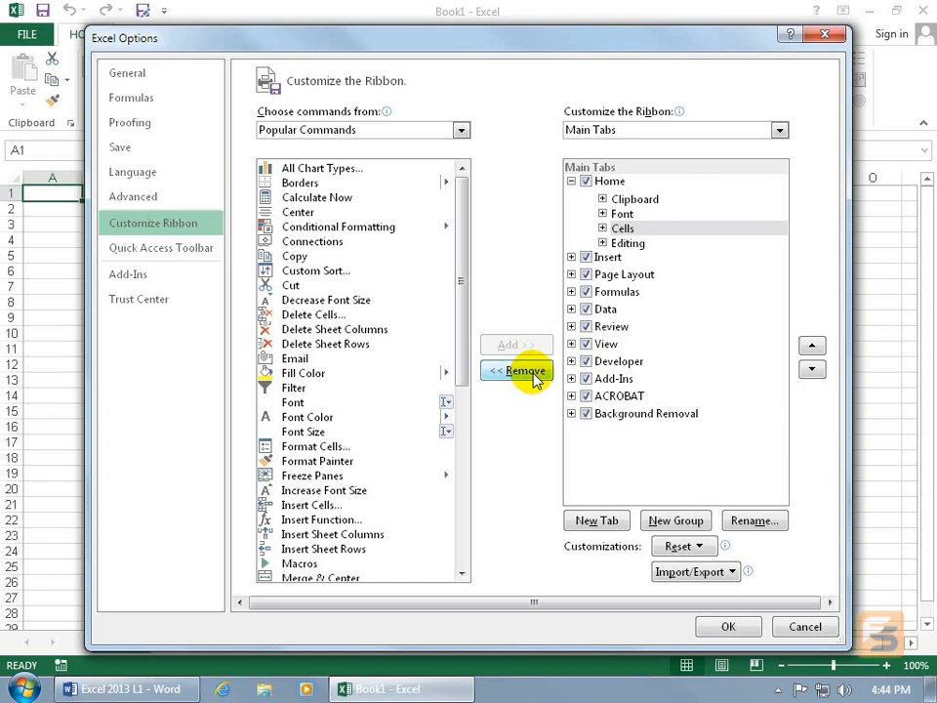
{"action": "left_click", "coordinate": [534, 374]}
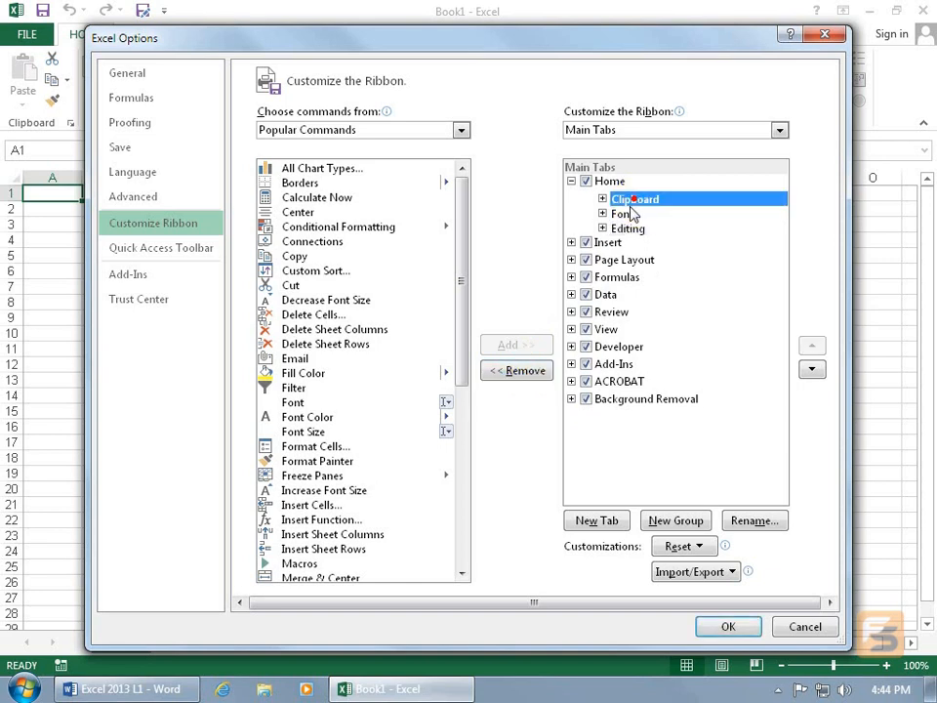
{"action": "left_click", "coordinate": [532, 372]}
{"action": "left_click", "coordinate": [615, 200]}
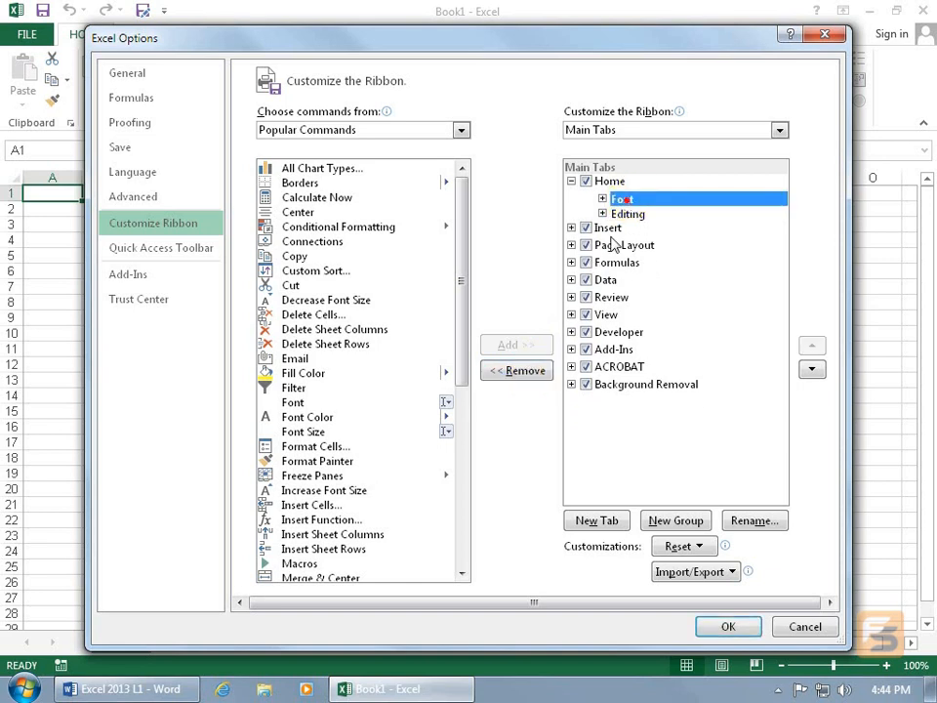
{"action": "left_click", "coordinate": [527, 371]}
{"action": "left_click", "coordinate": [724, 624]}
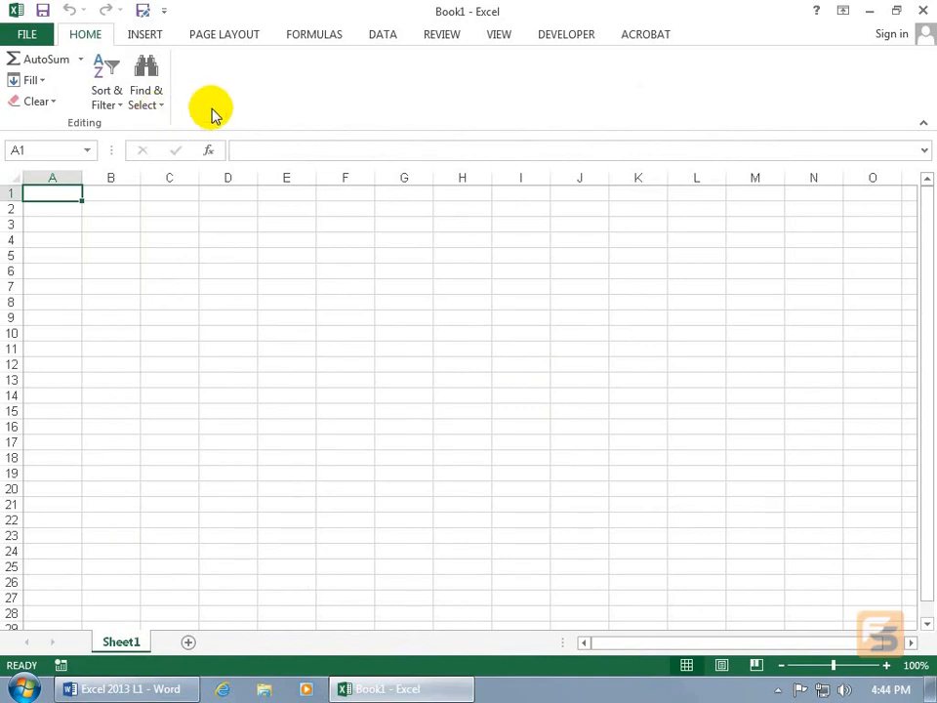
Reset all Ribbon and Quick Access Toolbar customizations from the Customize Ribbon settings and apply the change.
{"action": "right_click", "coordinate": [267, 95]}
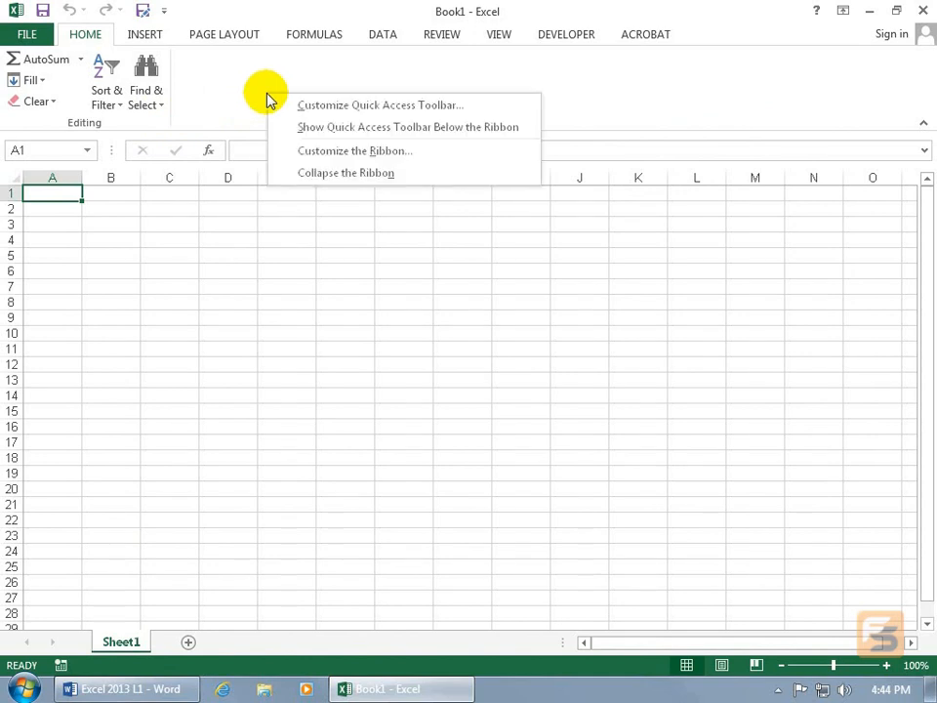
{"action": "left_click", "coordinate": [314, 152]}
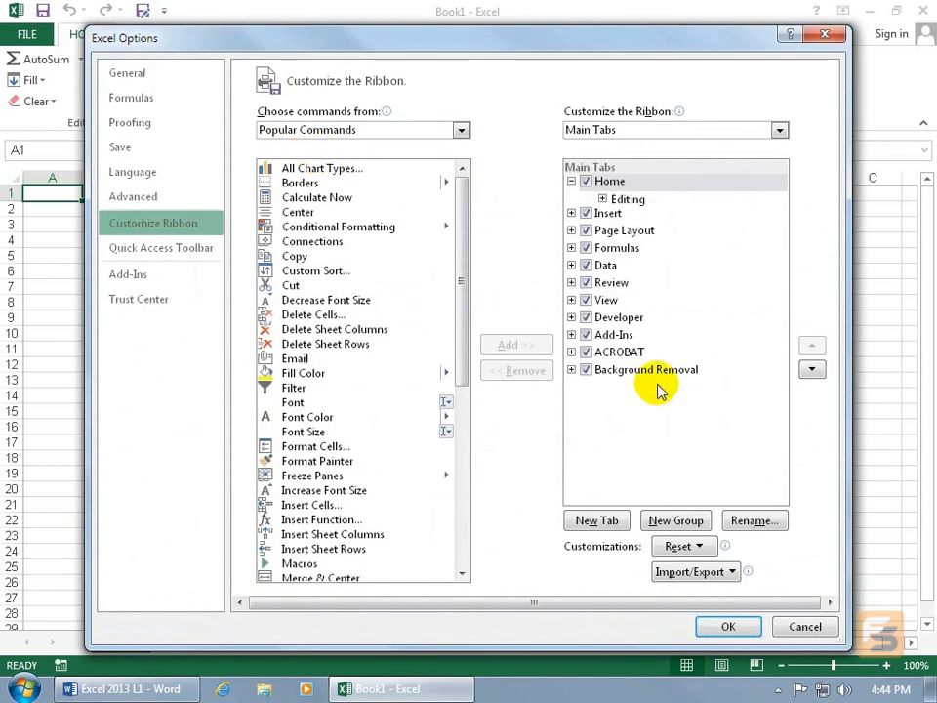
{"action": "left_click", "coordinate": [681, 546]}
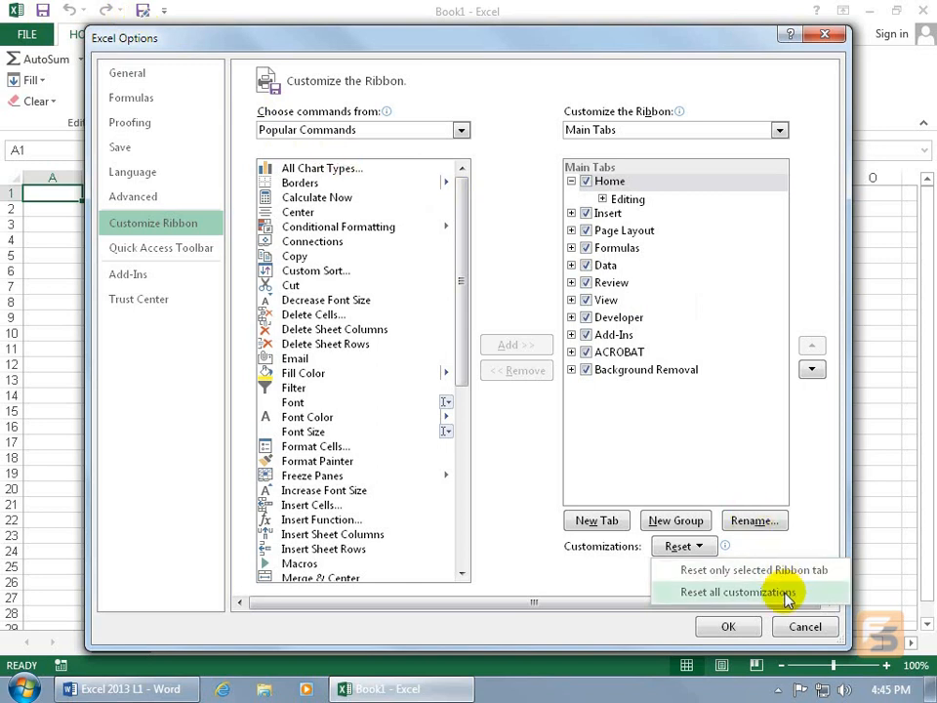
{"action": "left_click", "coordinate": [737, 591]}
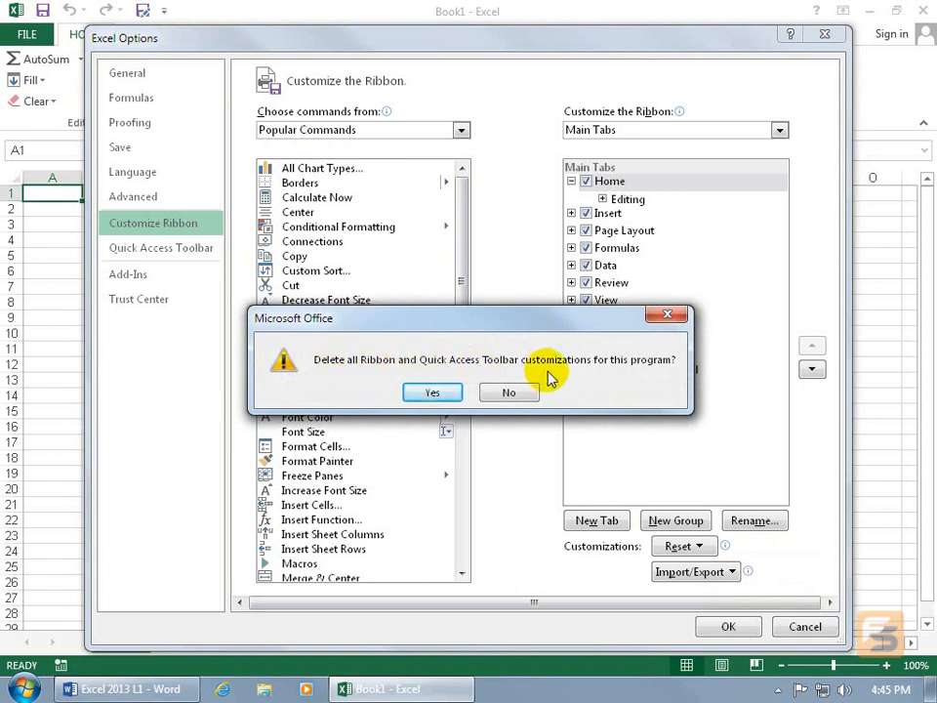
{"action": "left_click", "coordinate": [430, 392]}
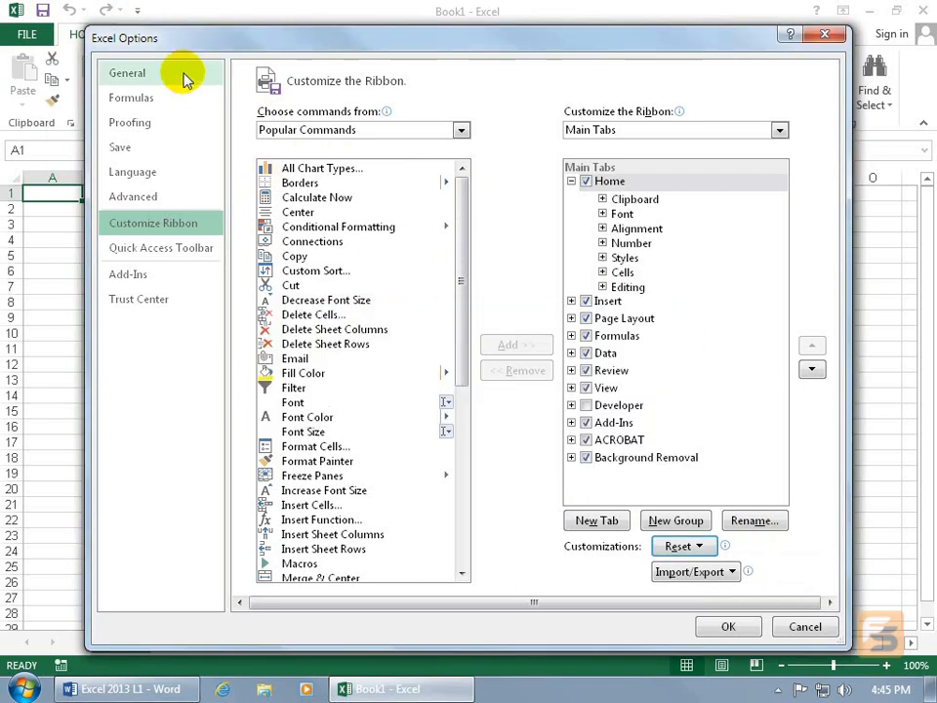
{"action": "left_click", "coordinate": [729, 626]}
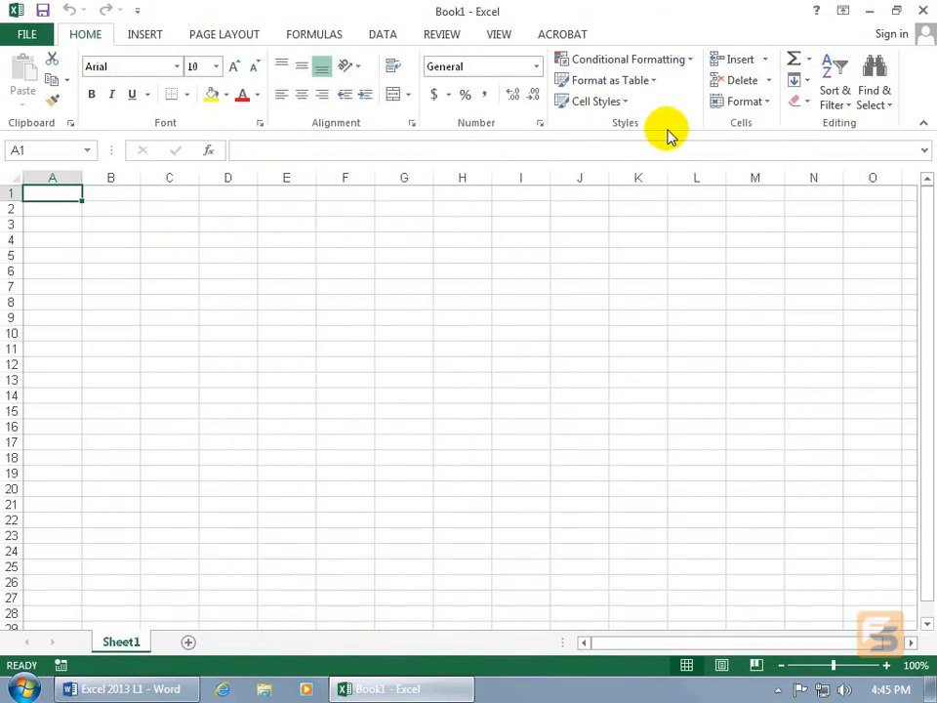
Add a new custom tab after Home in the Customize Ribbon settings and rename it My Favs.
{"action": "right_click", "coordinate": [457, 48]}
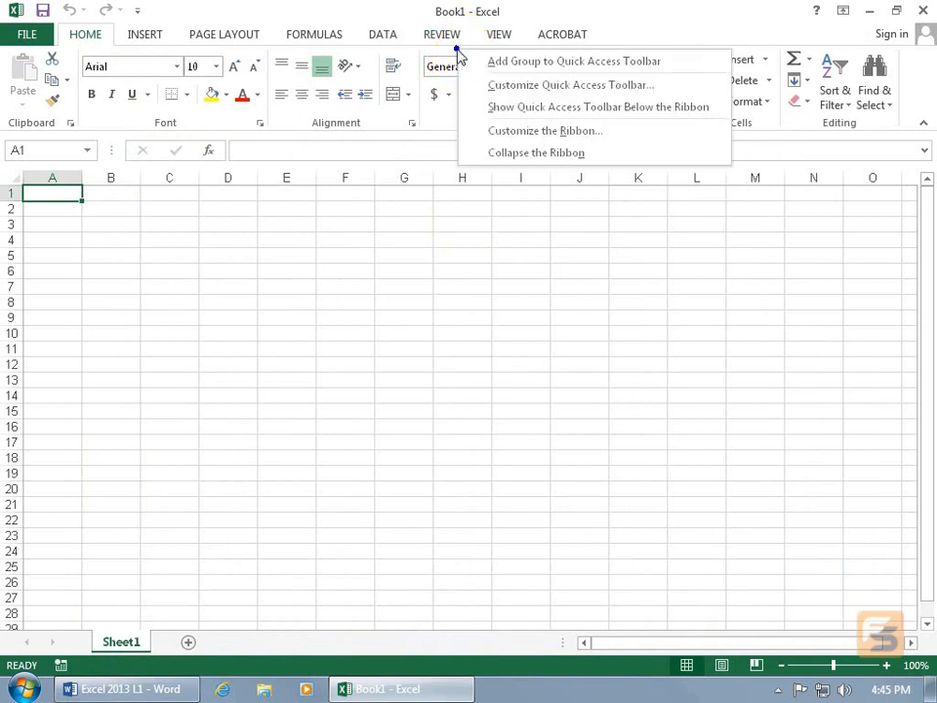
{"action": "left_click", "coordinate": [504, 134]}
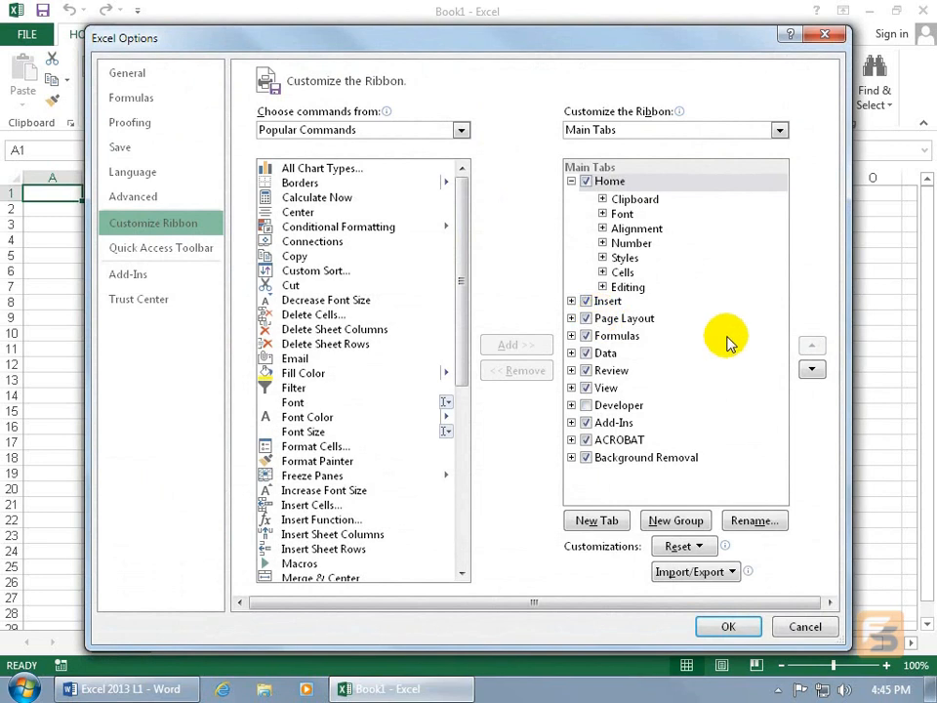
{"action": "left_click", "coordinate": [598, 528]}
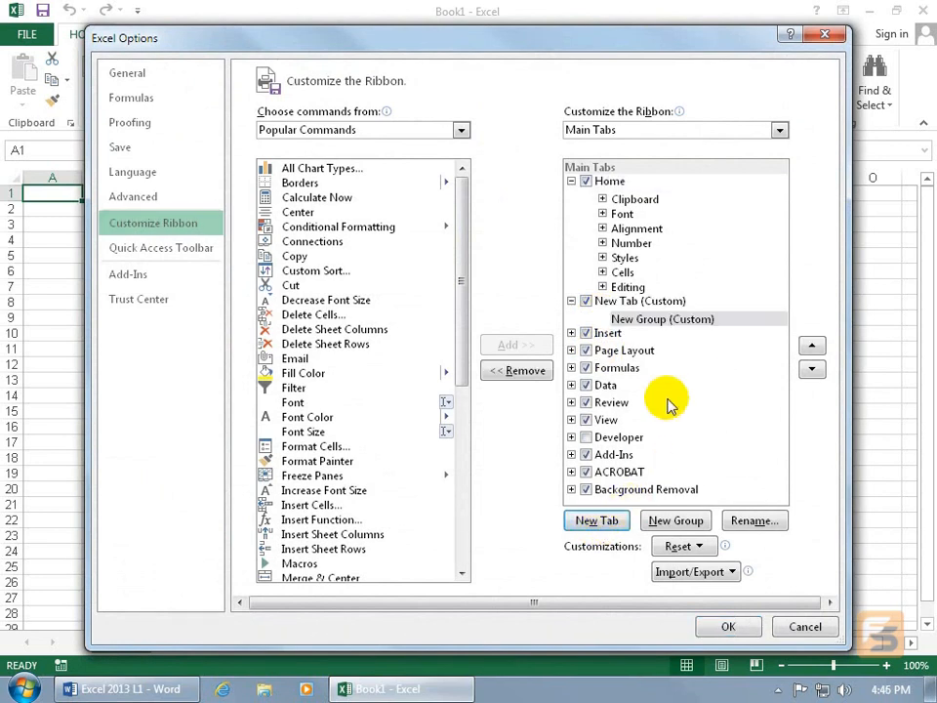
{"action": "left_click", "coordinate": [626, 302]}
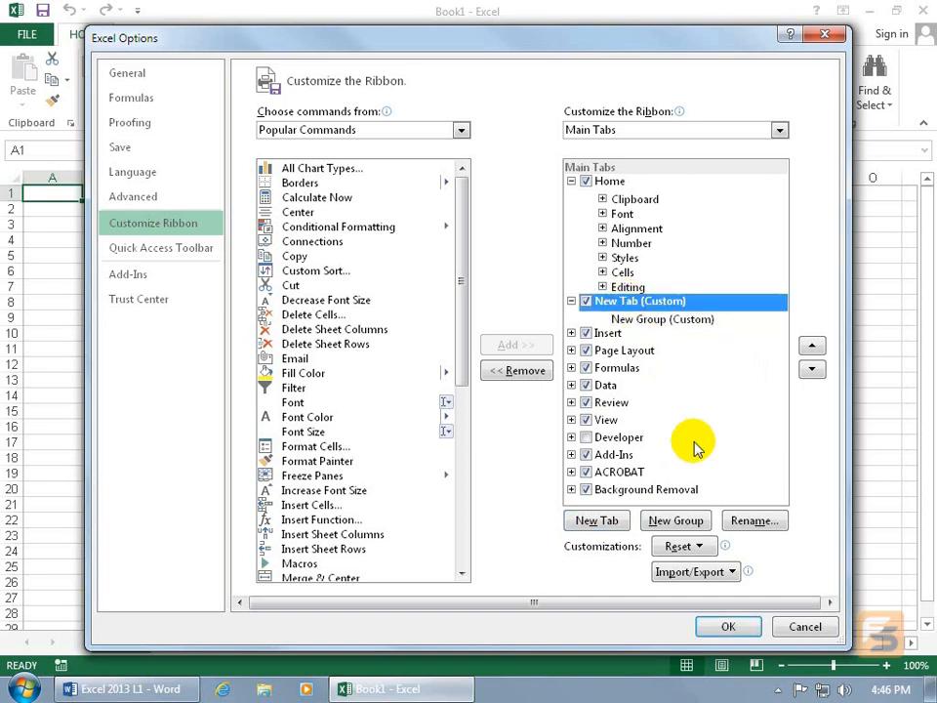
{"action": "left_click", "coordinate": [743, 523]}
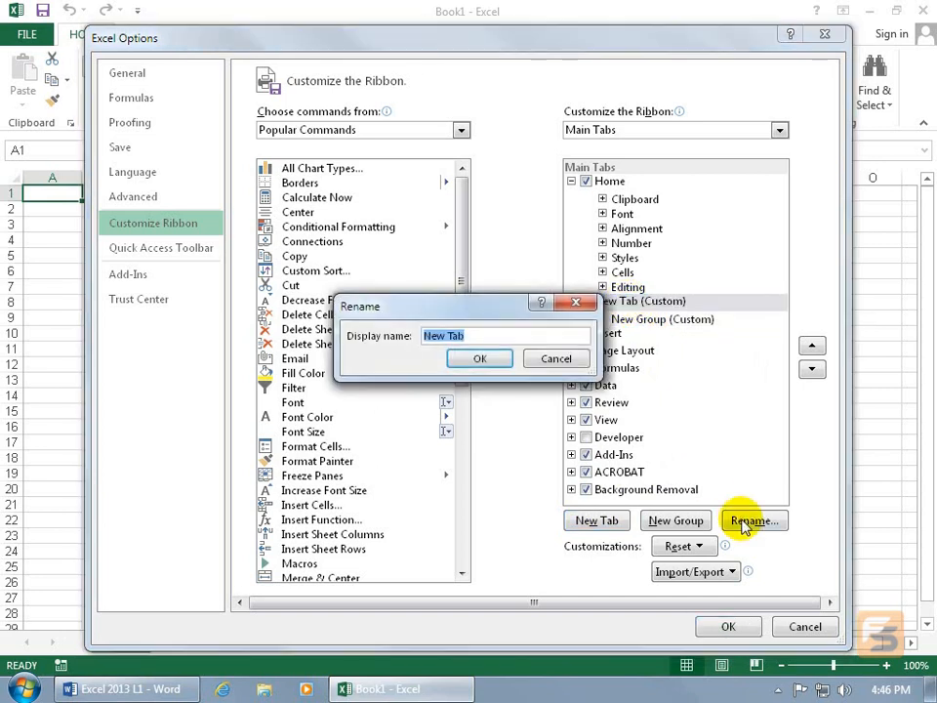
{"action": "type", "text": "My Favs"}
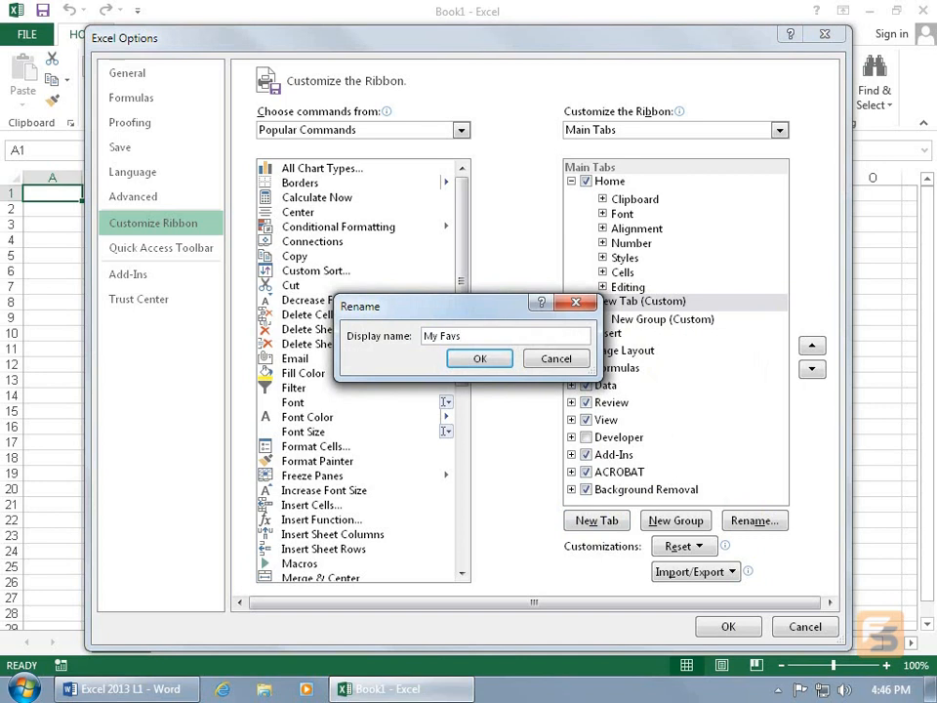
{"action": "left_click", "coordinate": [482, 359]}
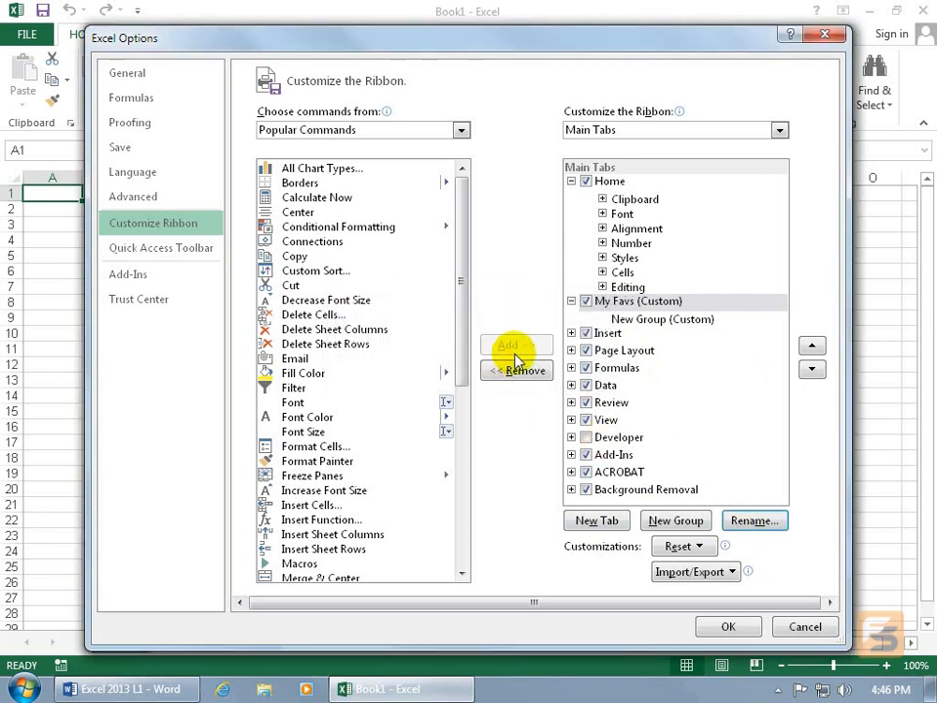
Rename the new group in the My Favs tab as Spiffy and give it the yellow smiley symbol.
{"action": "left_click", "coordinate": [673, 322]}
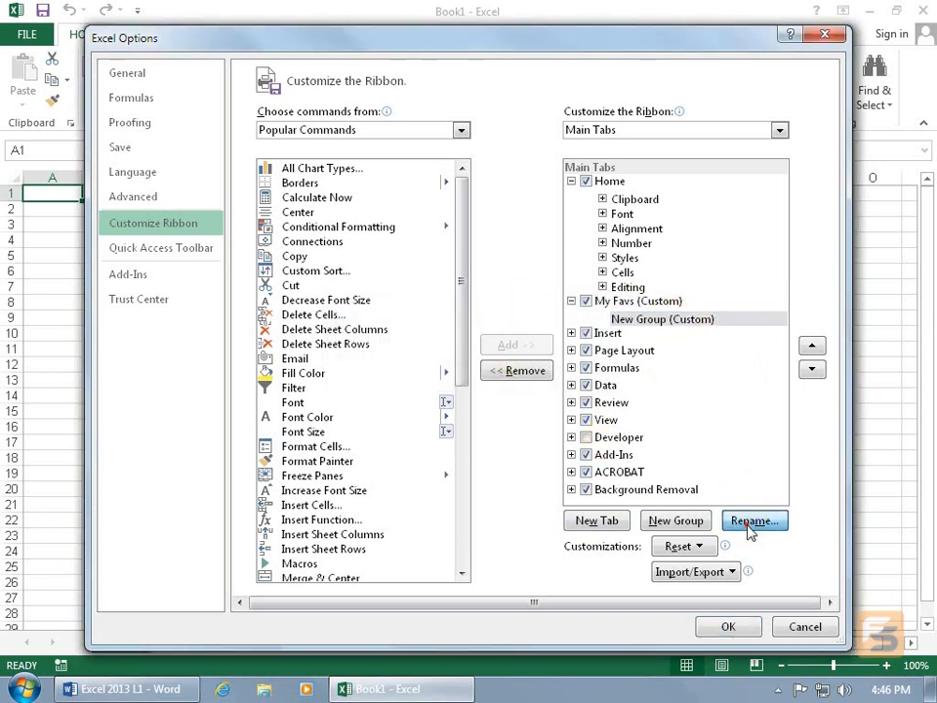
{"action": "left_click", "coordinate": [749, 522]}
{"action": "type", "text": "Spiffy"}
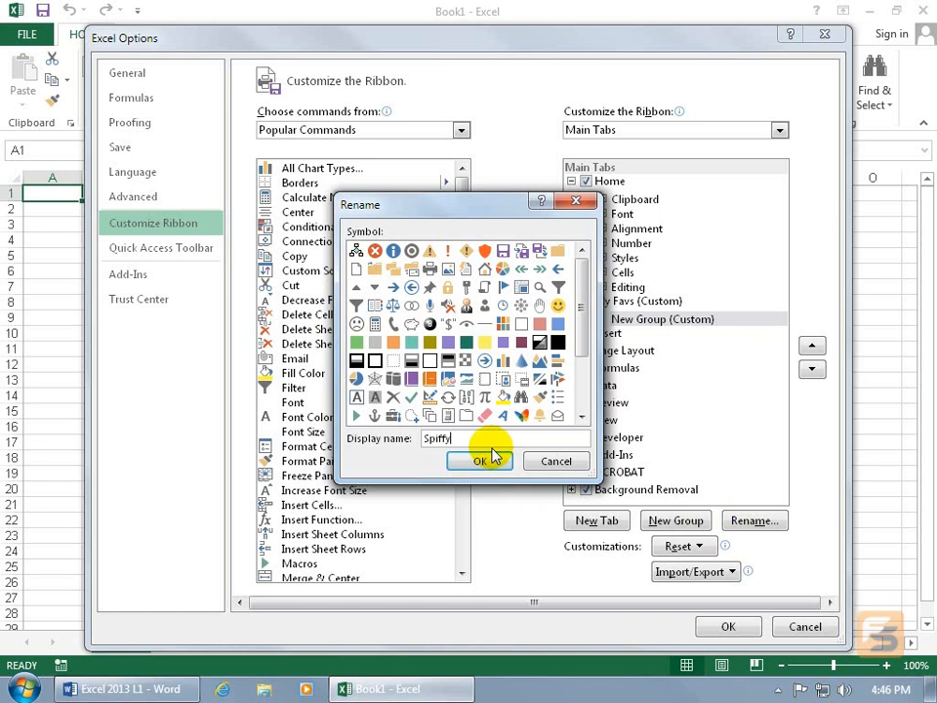
{"action": "left_click", "coordinate": [557, 305]}
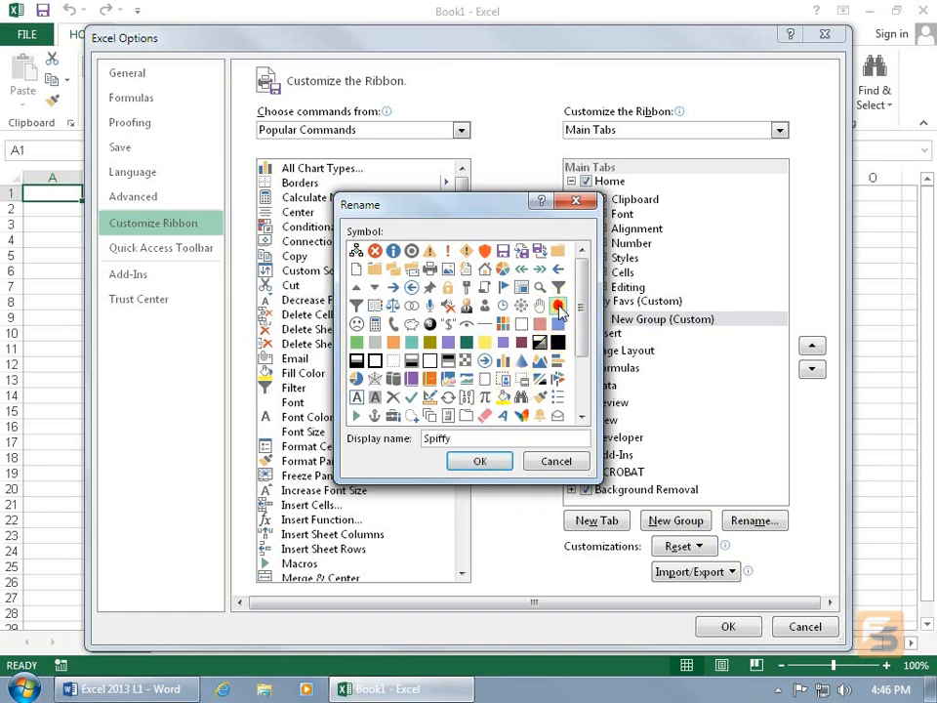
{"action": "left_click", "coordinate": [479, 467]}
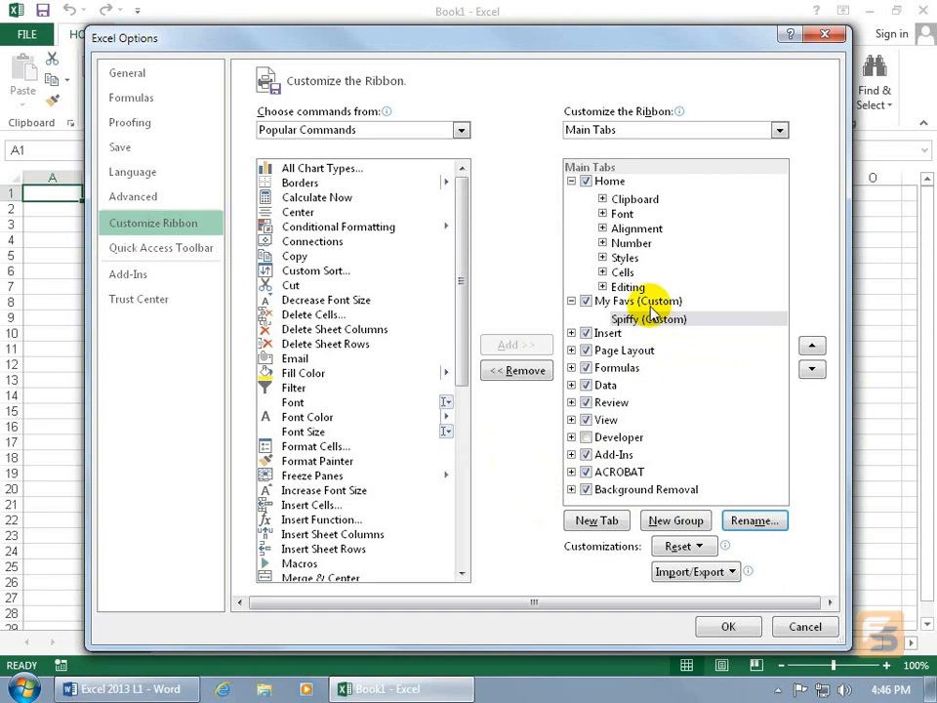
Add a second custom group to the My Favs tab and rename it Spiffy 2.
{"action": "left_click", "coordinate": [669, 519]}
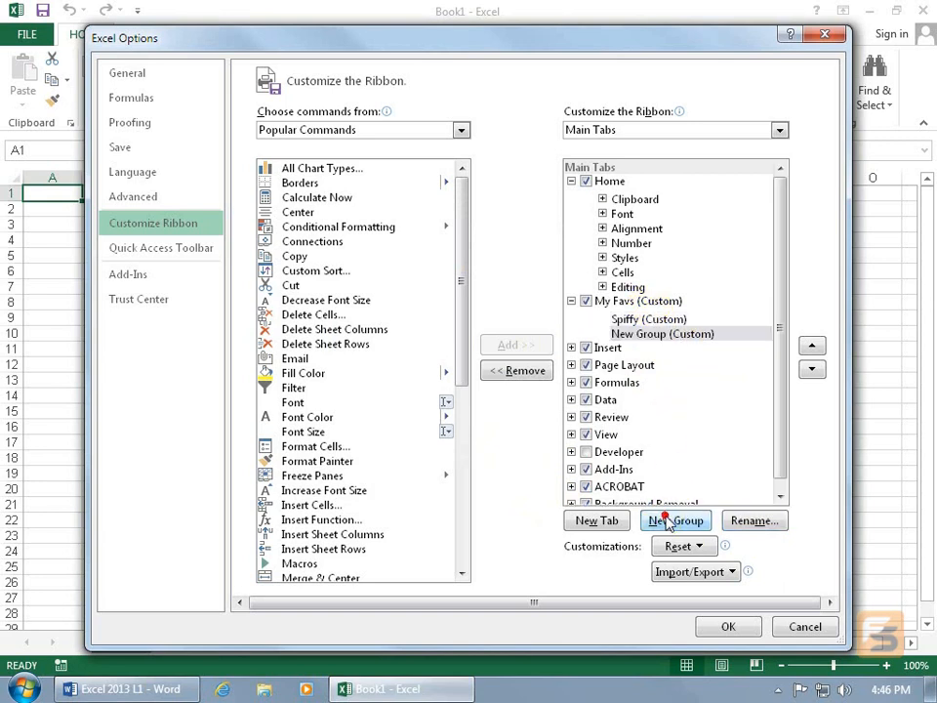
{"action": "left_click", "coordinate": [750, 522]}
{"action": "type", "text": "Spiffy 2"}
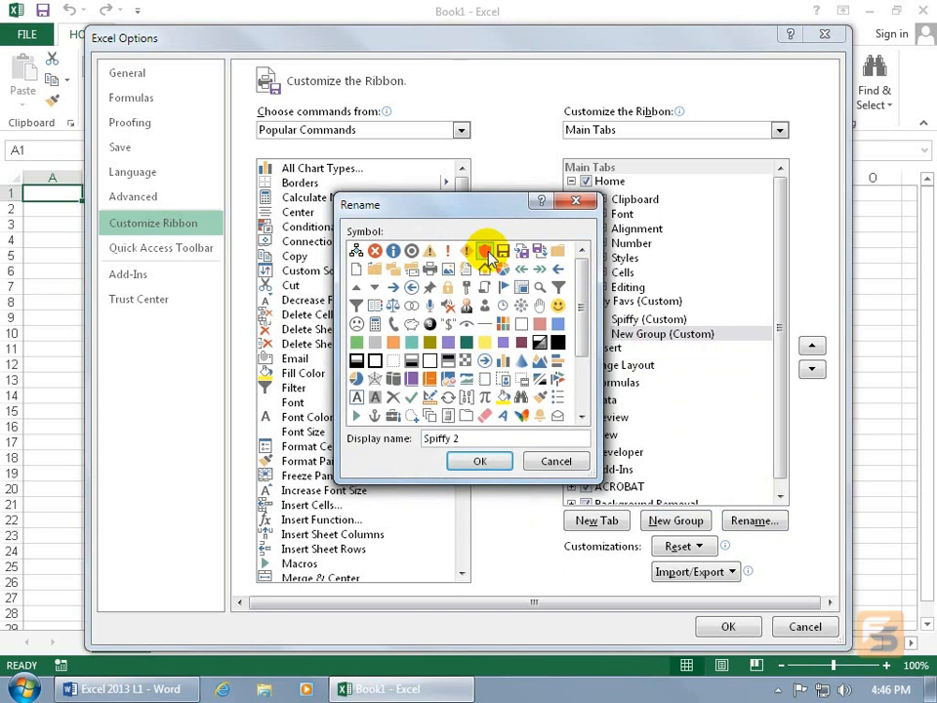
{"action": "left_click", "coordinate": [482, 462]}
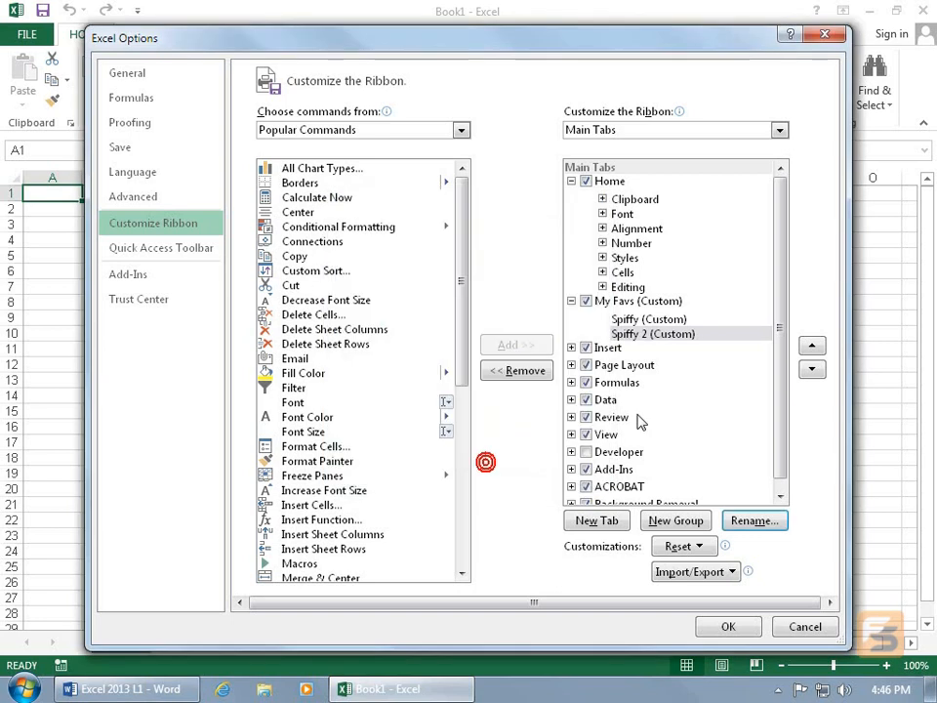
Add the Fill Color, Font Size and Format Painter commands to the Spiffy group.
{"action": "left_click", "coordinate": [649, 319]}
{"action": "left_click", "coordinate": [353, 374]}
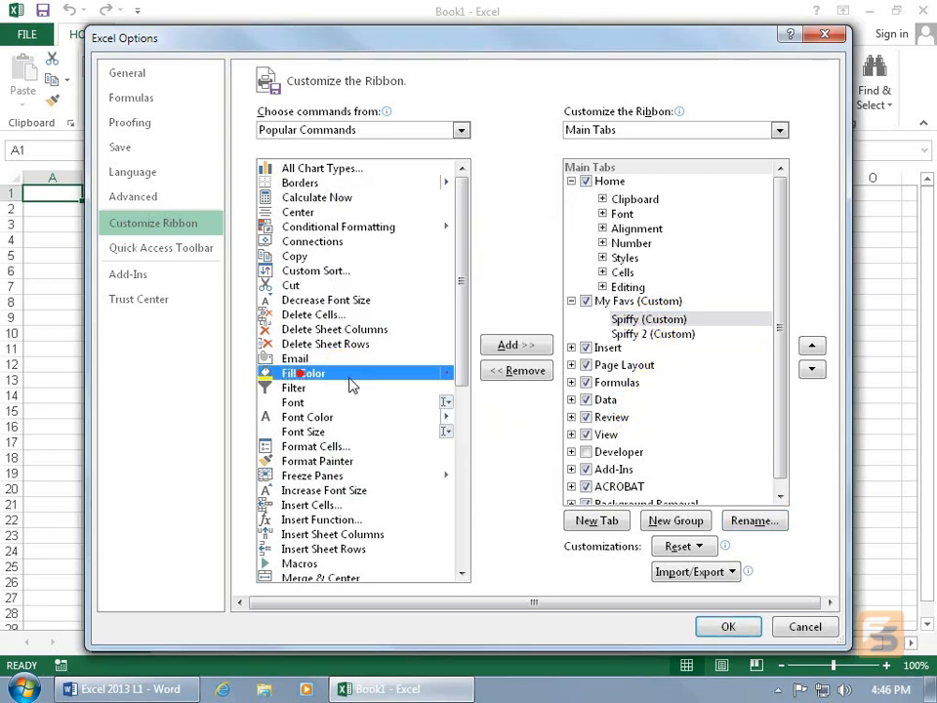
{"action": "left_click", "coordinate": [532, 346]}
{"action": "left_click", "coordinate": [304, 432]}
{"action": "left_click", "coordinate": [509, 348]}
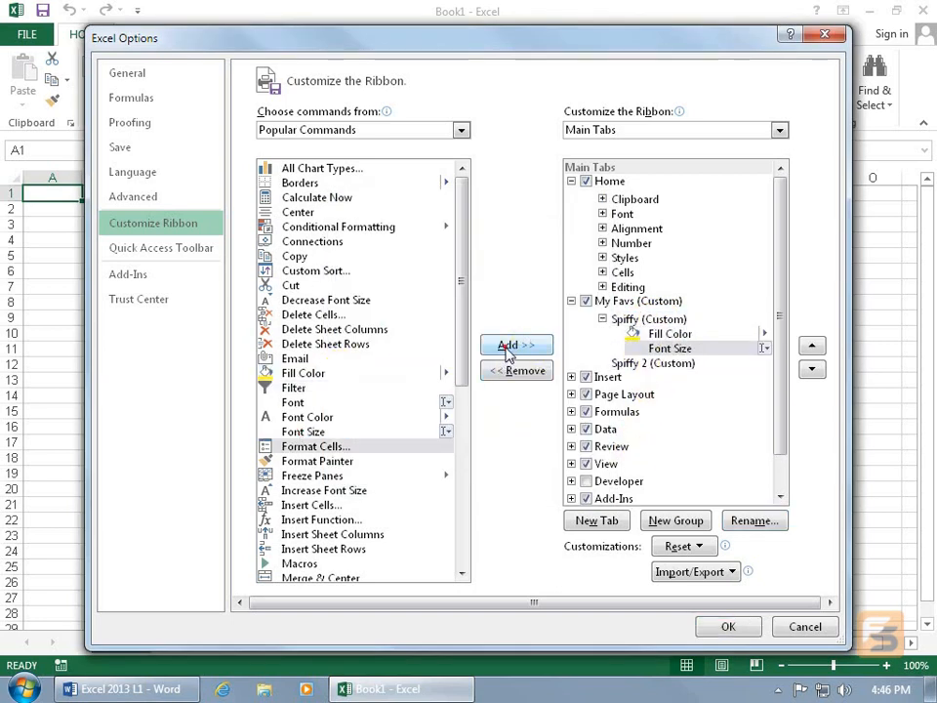
{"action": "left_click", "coordinate": [331, 447]}
{"action": "left_click", "coordinate": [317, 460]}
{"action": "left_click", "coordinate": [503, 351]}
Add the Increase Font Size, Insert Function and Insert Sheet Rows commands to the Spiffy 2 group and apply the changes.
{"action": "left_click", "coordinate": [654, 378]}
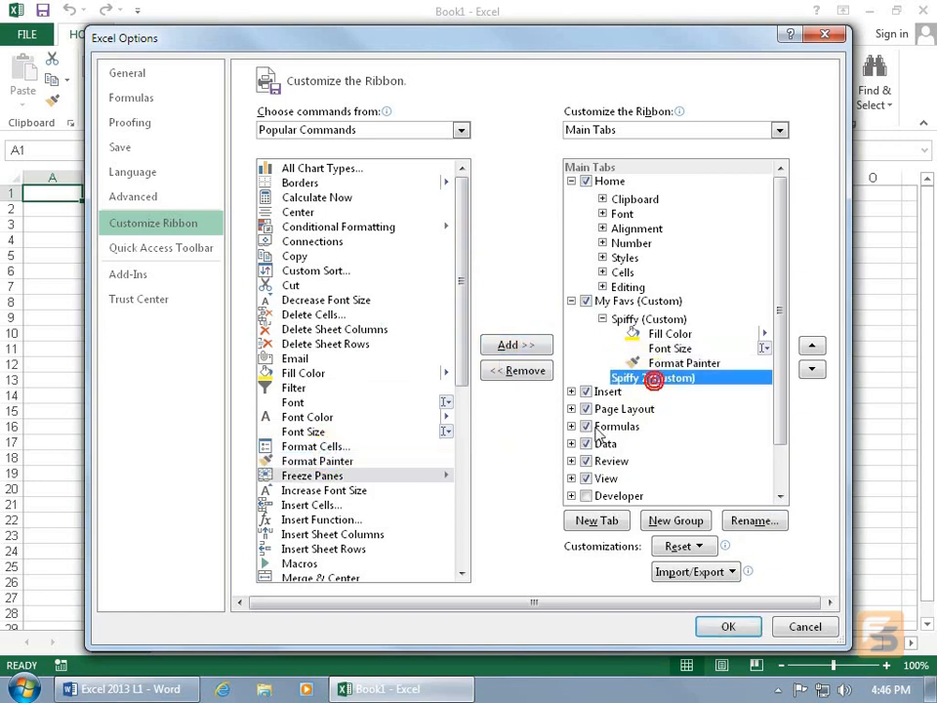
{"action": "left_click", "coordinate": [332, 491]}
{"action": "left_click", "coordinate": [514, 344]}
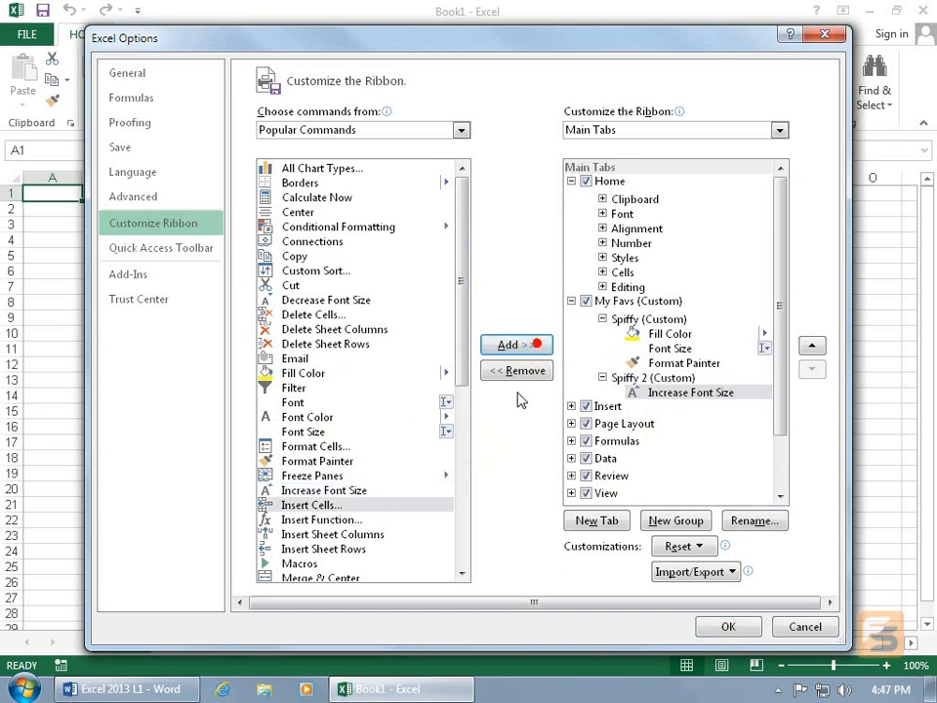
{"action": "left_click", "coordinate": [337, 520]}
{"action": "left_click", "coordinate": [523, 347]}
{"action": "left_click", "coordinate": [337, 549]}
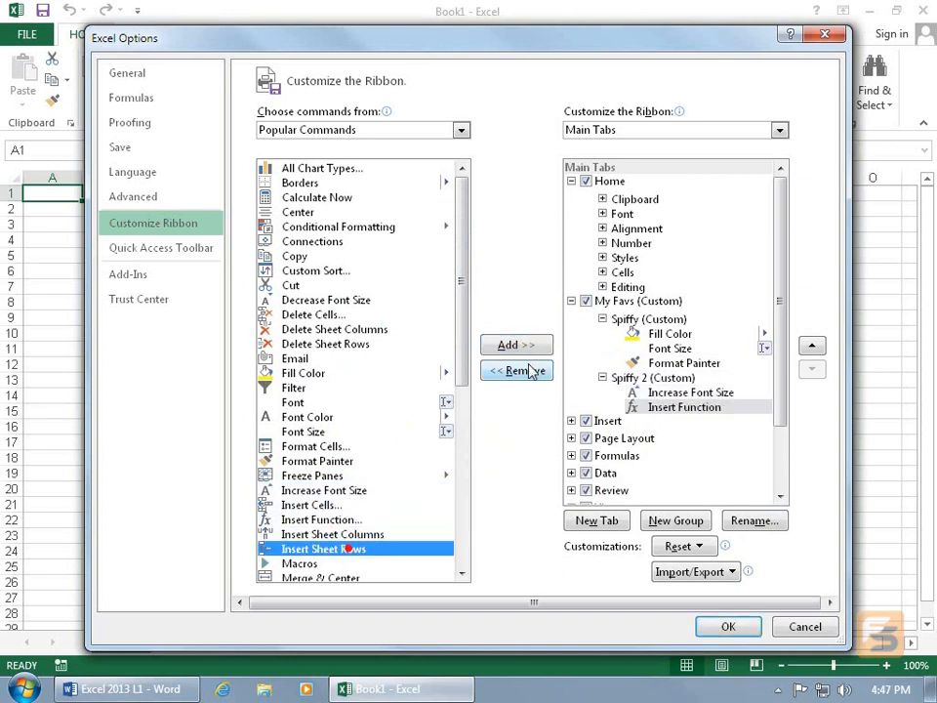
{"action": "left_click", "coordinate": [515, 344]}
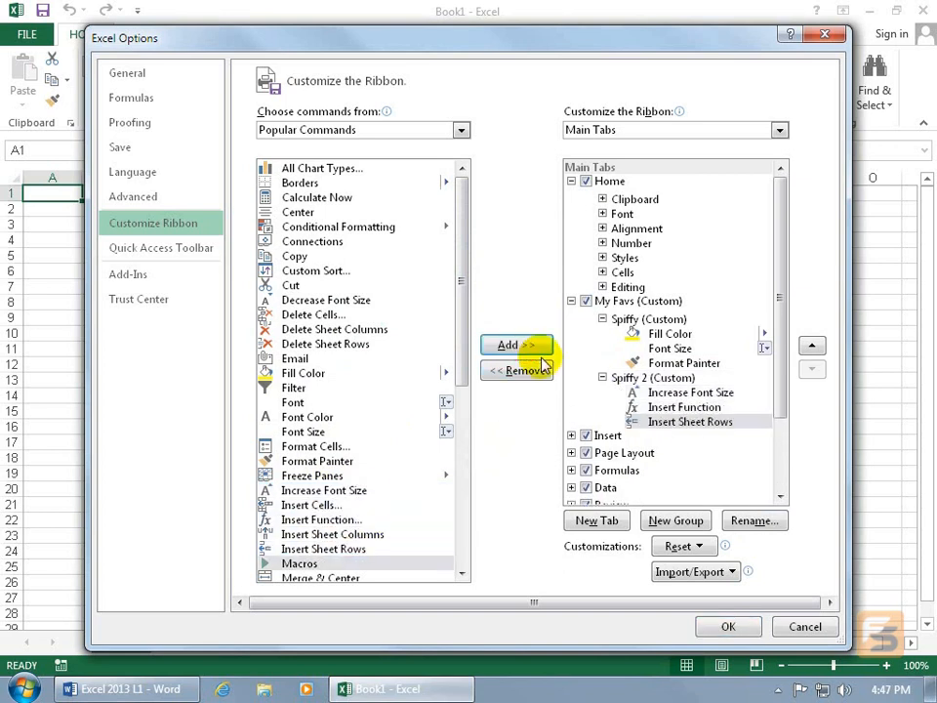
{"action": "left_click", "coordinate": [726, 625]}
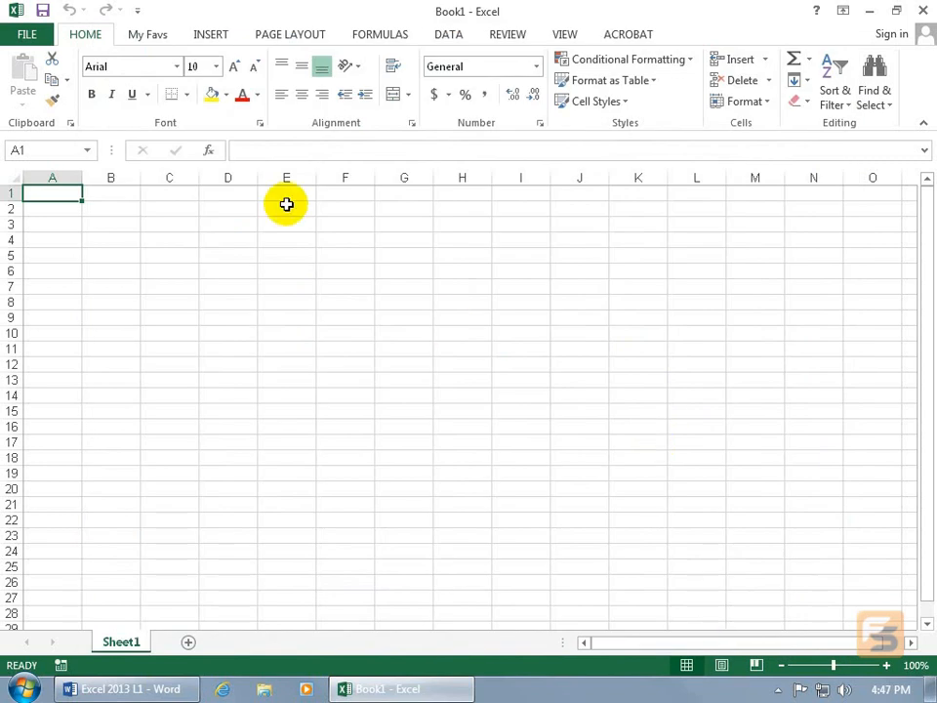
Display the My Favs tab, move it after View in the Customize Ribbon settings and apply the new order.
{"action": "left_click", "coordinate": [148, 37]}
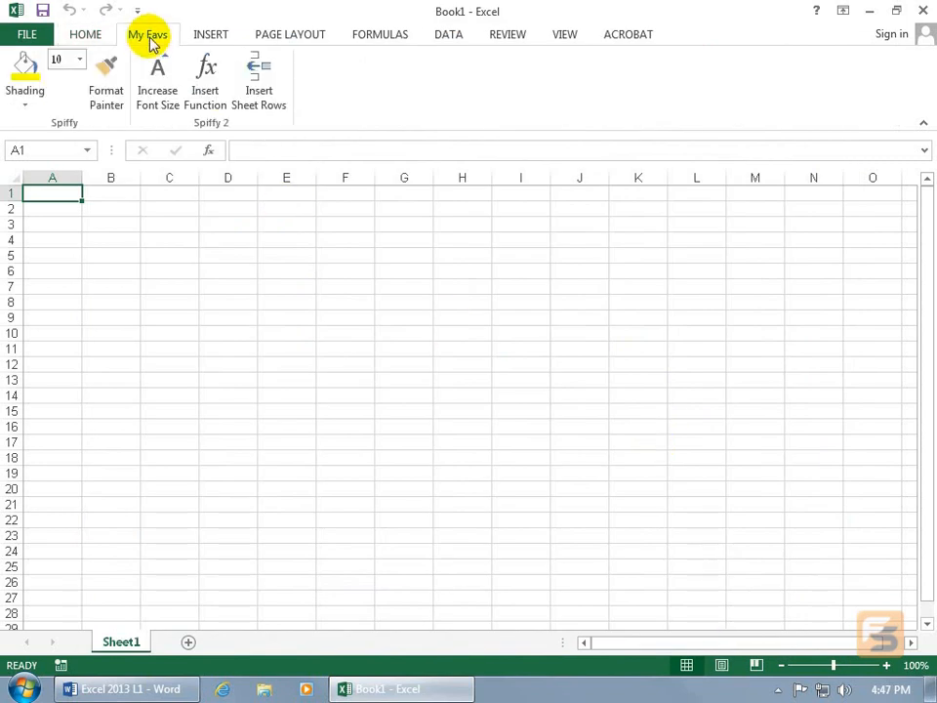
{"action": "right_click", "coordinate": [151, 77]}
{"action": "left_click", "coordinate": [178, 141]}
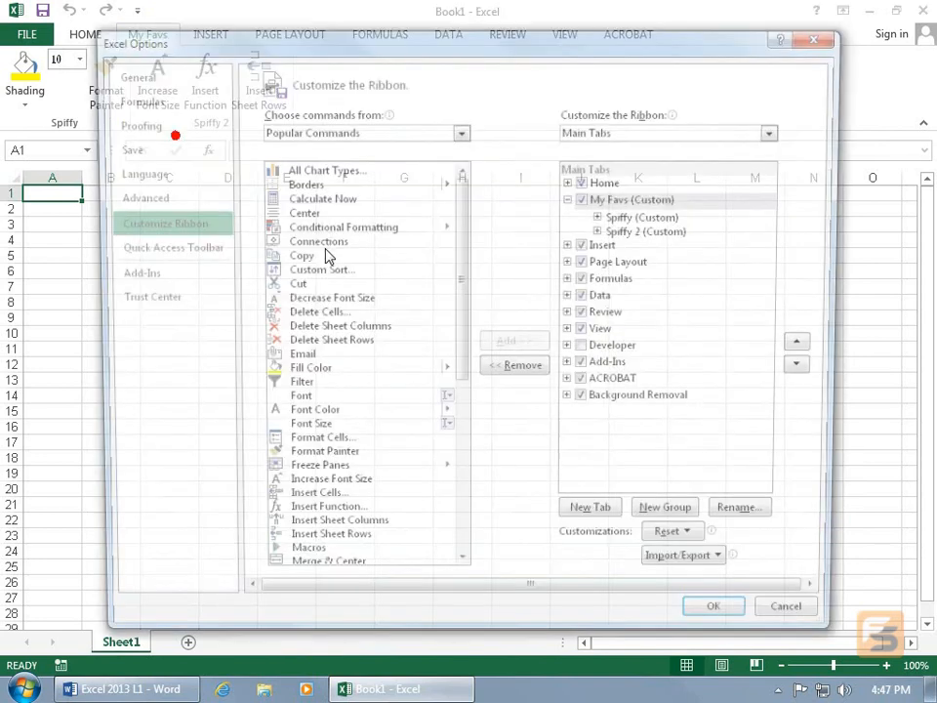
{"action": "left_click", "coordinate": [625, 200]}
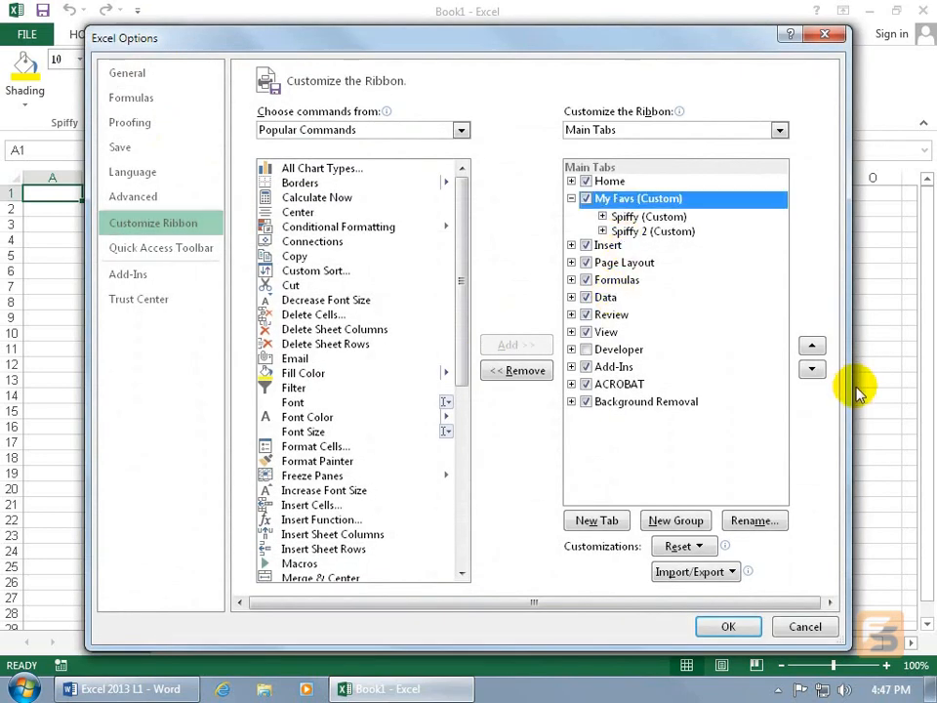
{"action": "left_click", "coordinate": [812, 370]}
{"action": "left_click", "coordinate": [812, 370]}
{"action": "left_click", "coordinate": [812, 370]}
{"action": "left_click", "coordinate": [812, 370]}
{"action": "left_click", "coordinate": [812, 370]}
{"action": "left_click", "coordinate": [812, 370]}
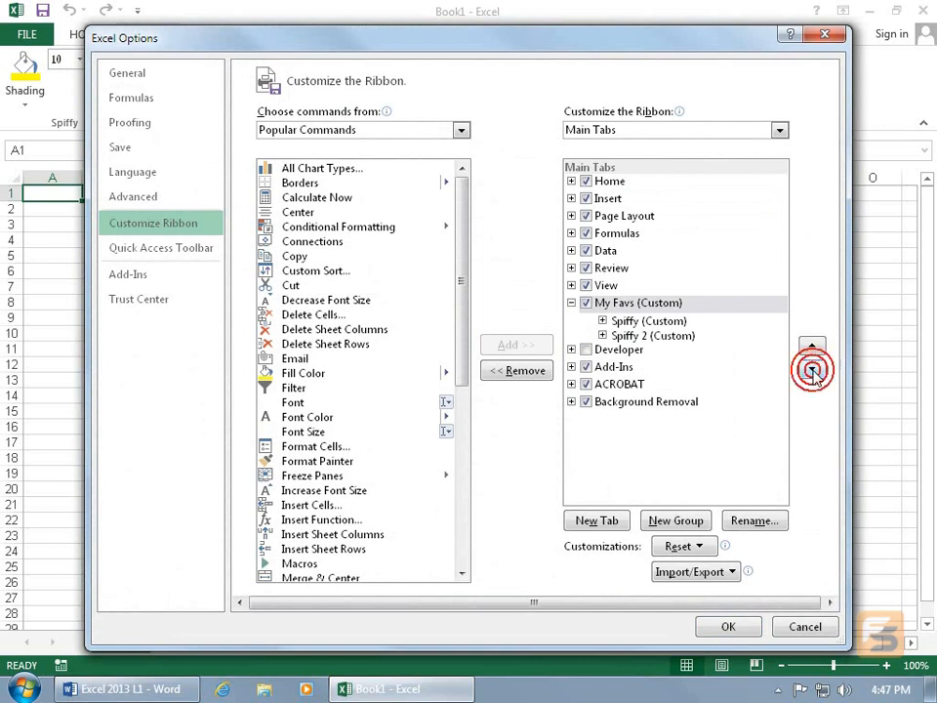
{"action": "left_click", "coordinate": [727, 624]}
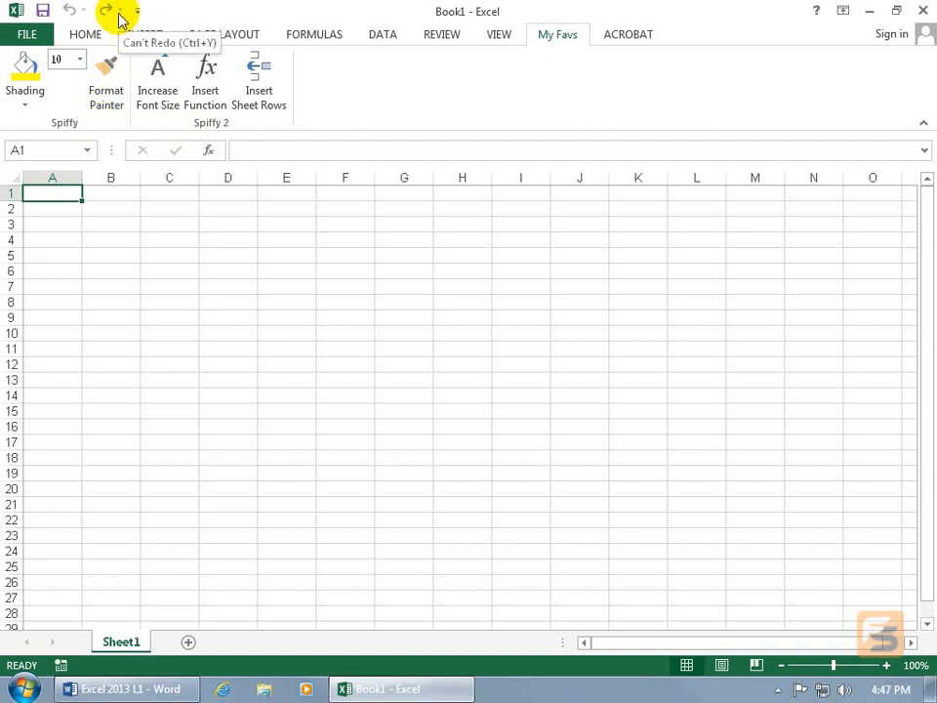
Add the Spiffy and Spiffy 2 groups to the Quick Access Toolbar and display each group's commands from there.
{"action": "right_click", "coordinate": [99, 123]}
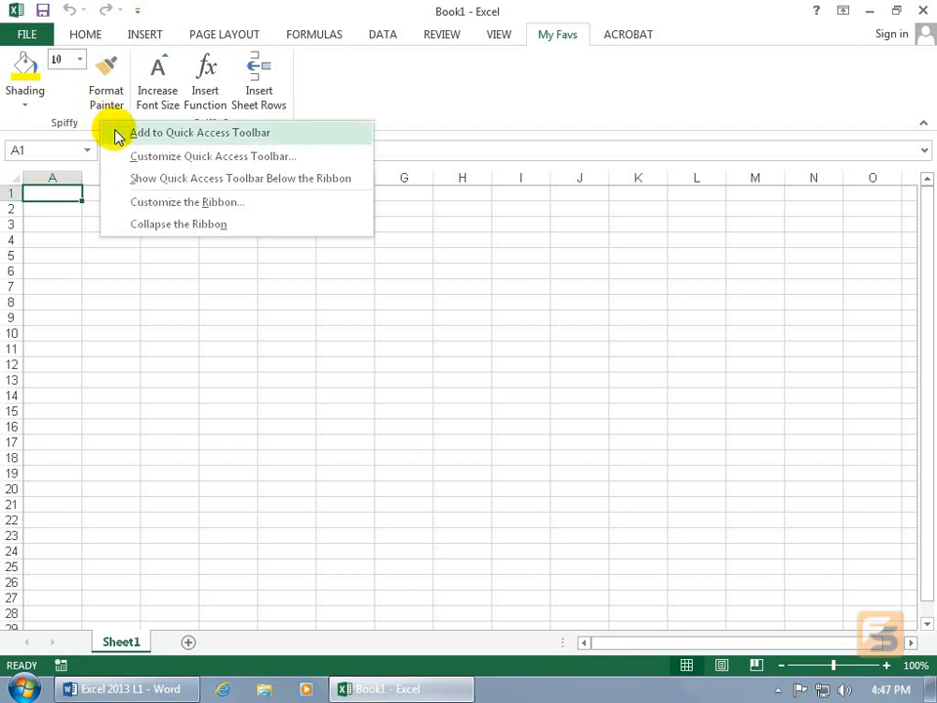
{"action": "left_click", "coordinate": [117, 134]}
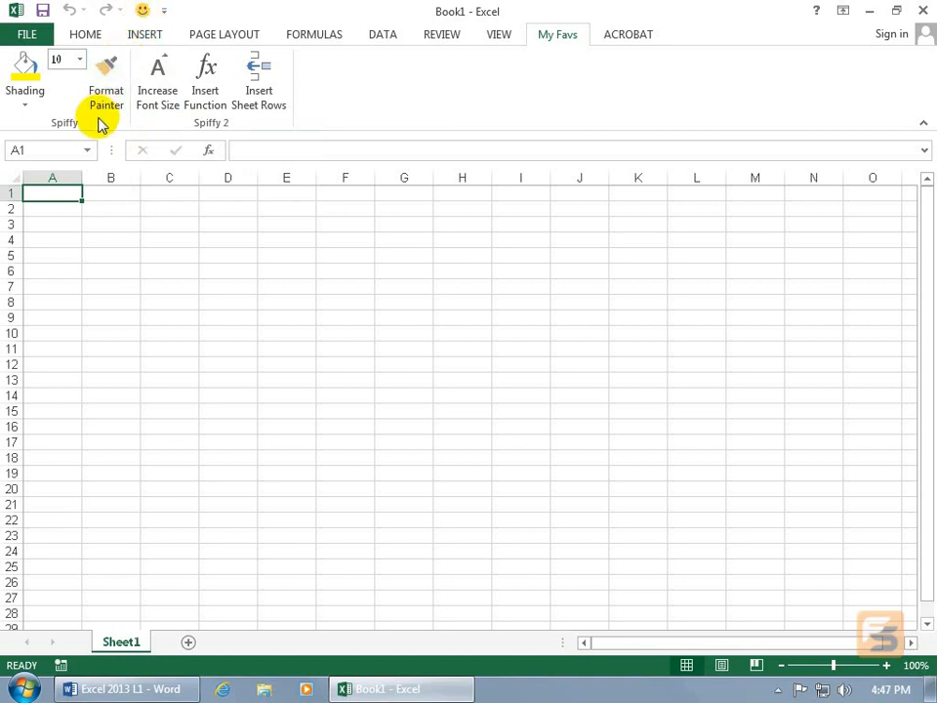
{"action": "right_click", "coordinate": [161, 117]}
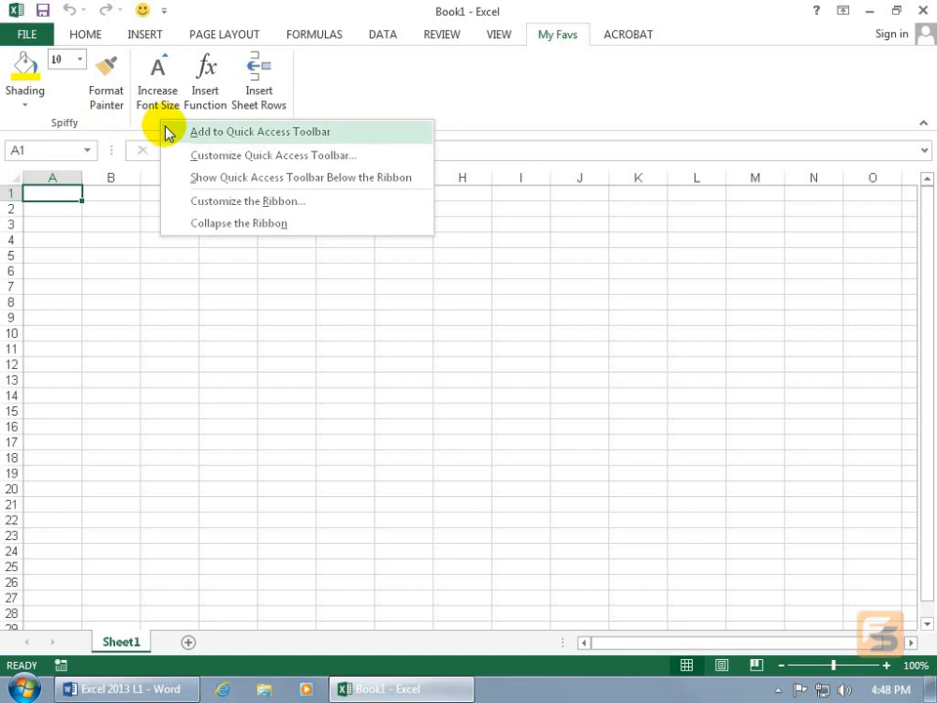
{"action": "left_click", "coordinate": [168, 134]}
{"action": "left_click", "coordinate": [143, 13]}
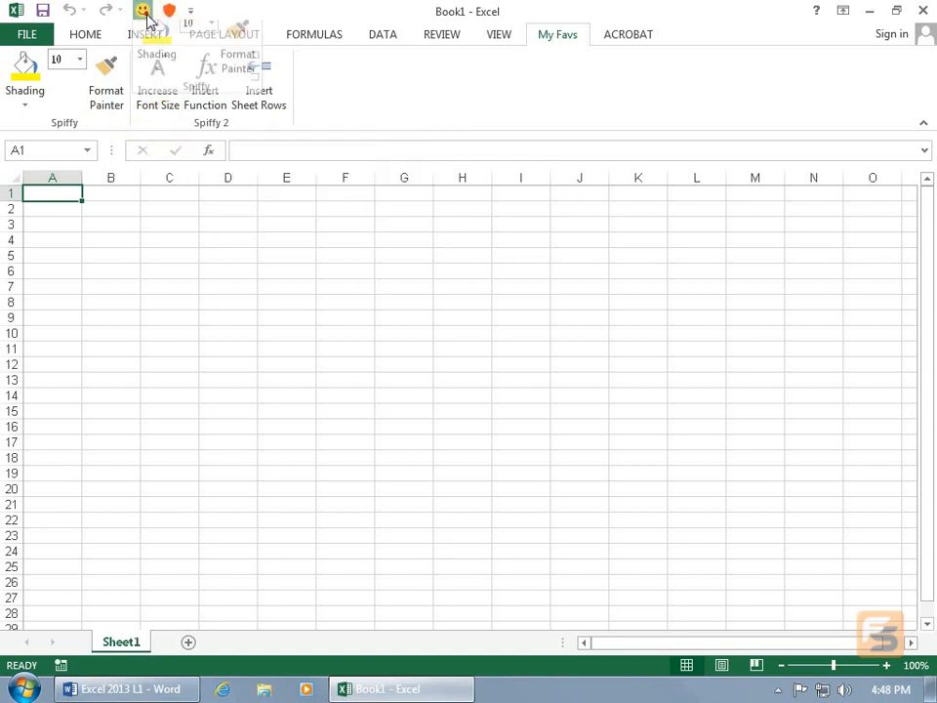
{"action": "left_click", "coordinate": [170, 13]}
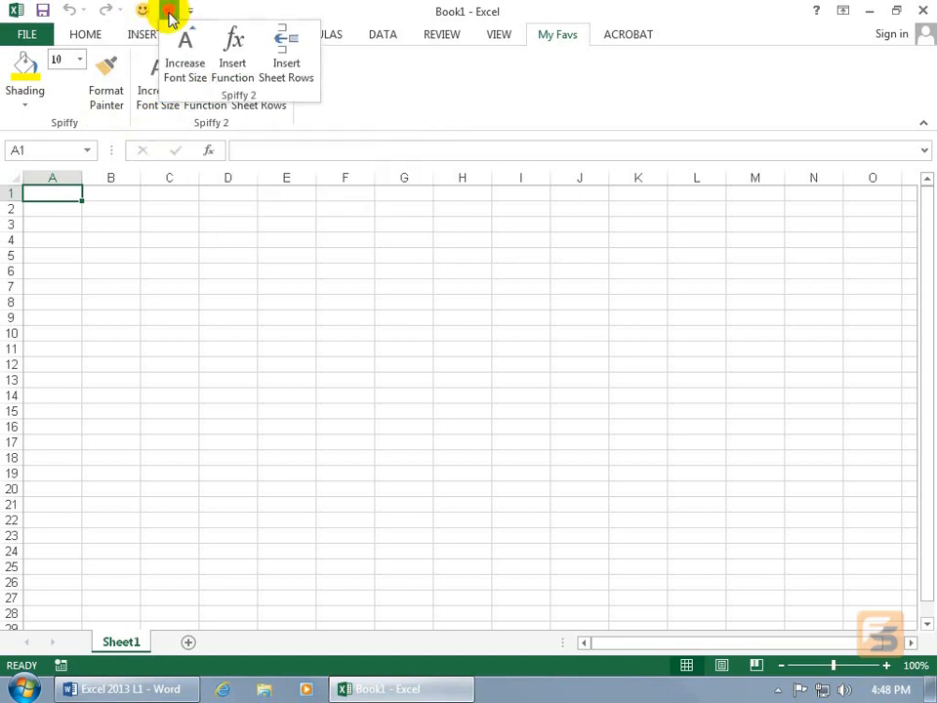
Create a new custom group after Spiffy 2 in the My Favs tab and add the Filter command to it.
{"action": "right_click", "coordinate": [133, 101]}
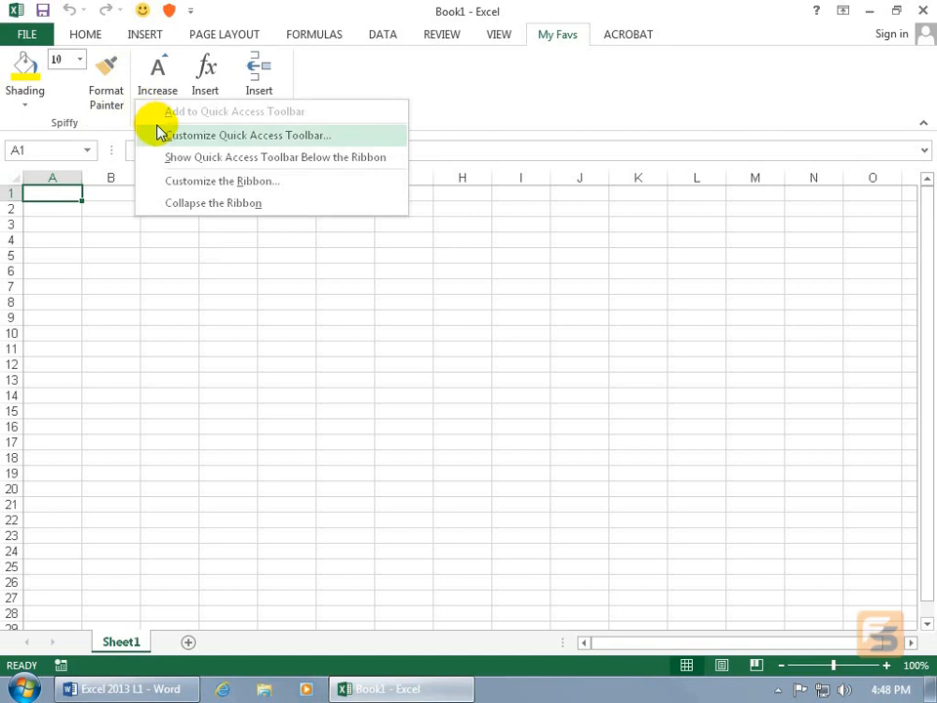
{"action": "left_click", "coordinate": [180, 180]}
{"action": "left_click", "coordinate": [643, 336]}
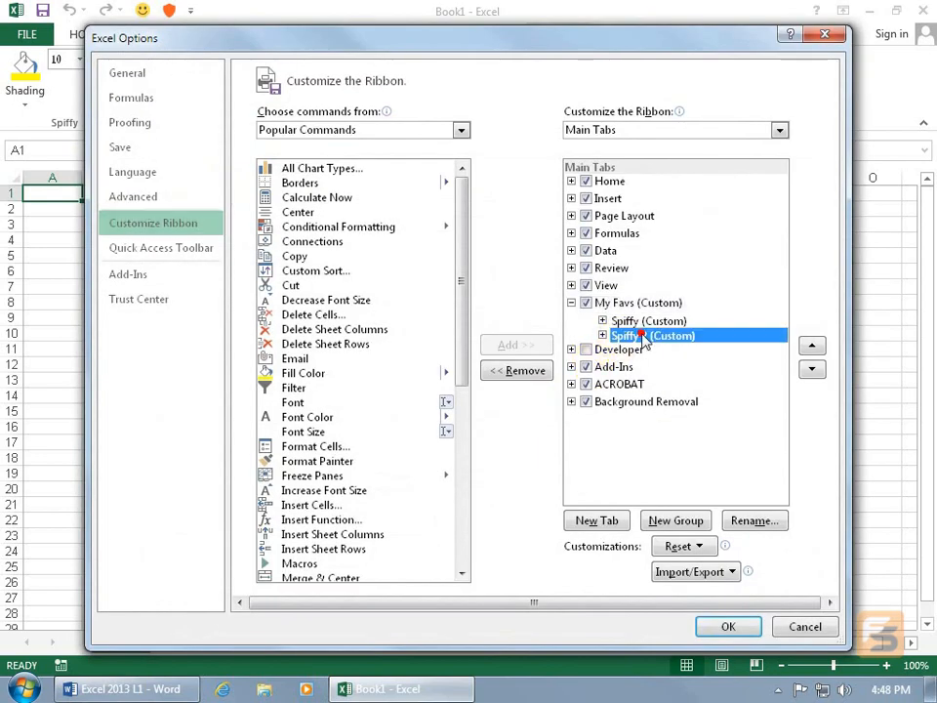
{"action": "left_click", "coordinate": [676, 524]}
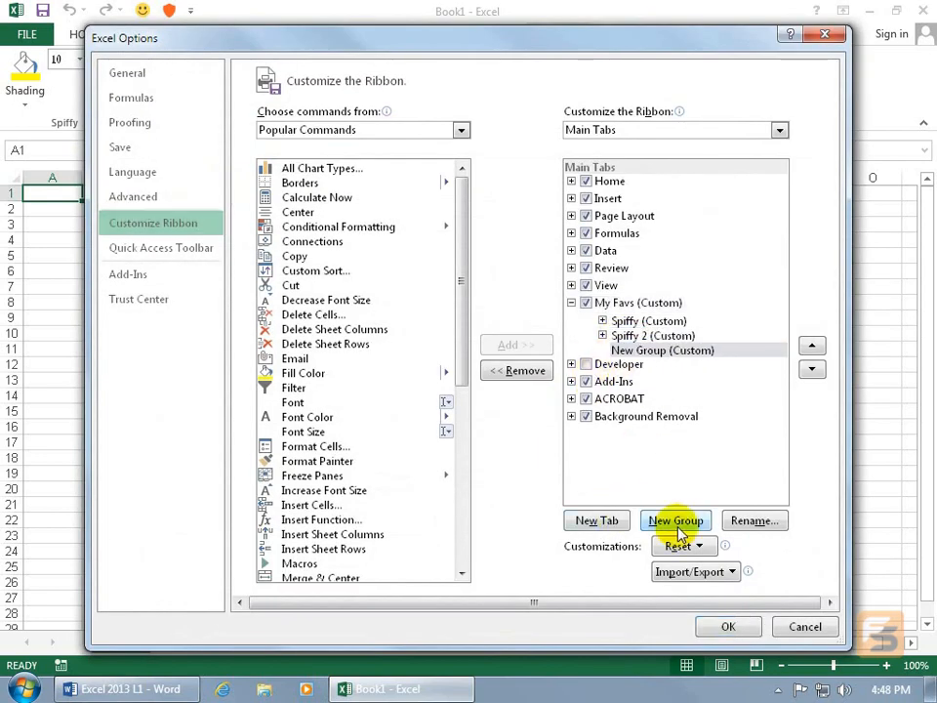
{"action": "left_click", "coordinate": [295, 388]}
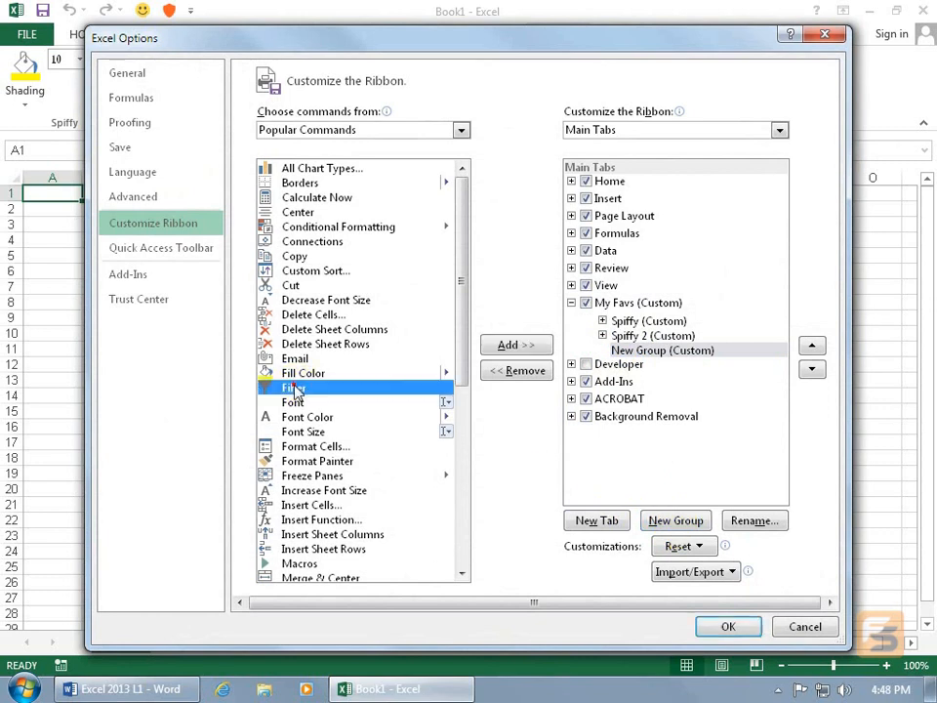
{"action": "left_click", "coordinate": [527, 354]}
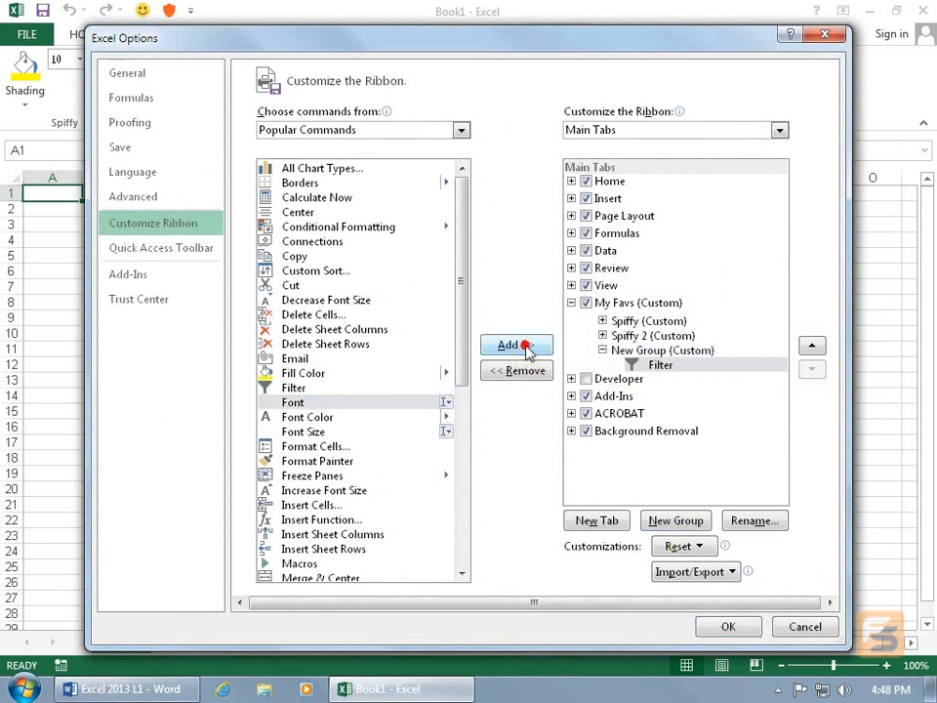
Rename the new custom group as my favs, apply the changes and add the group to the Quick Access Toolbar.
{"action": "left_click", "coordinate": [664, 351]}
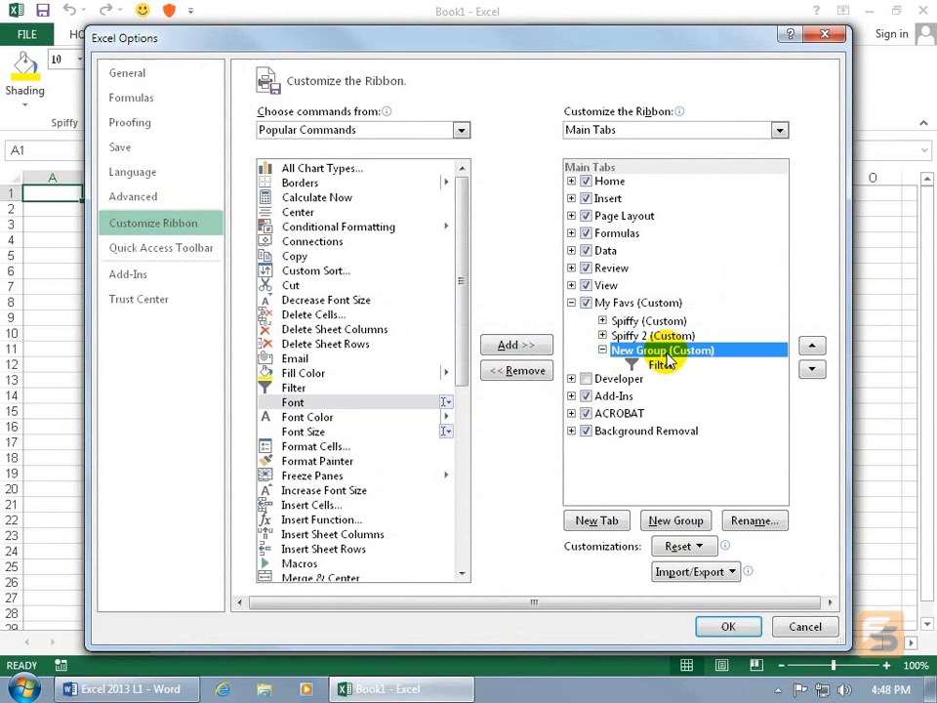
{"action": "left_click", "coordinate": [760, 523]}
{"action": "type", "text": "my "}
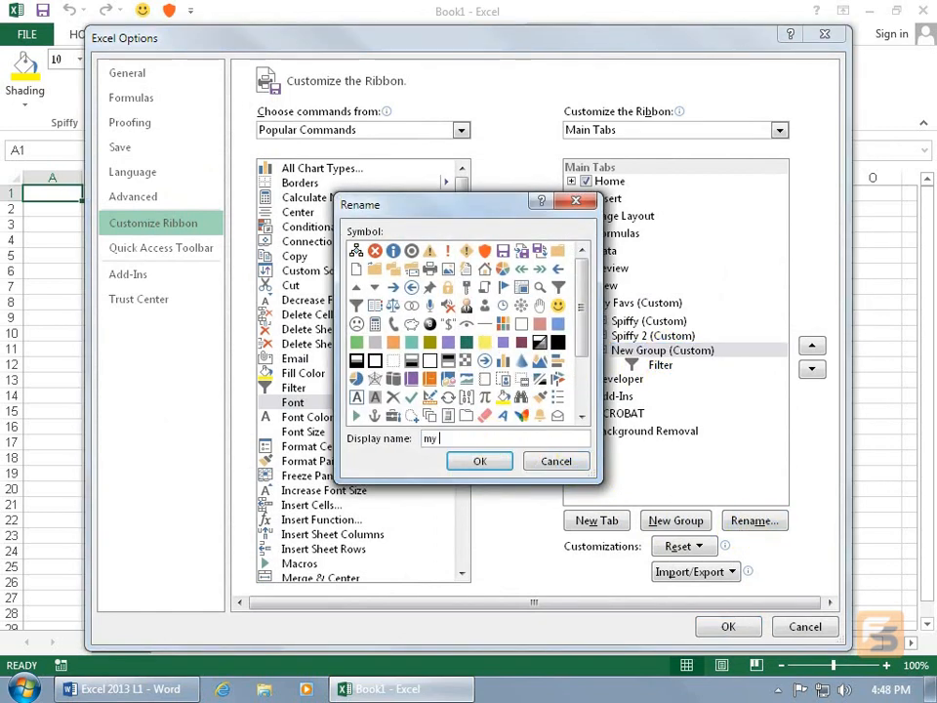
{"action": "type", "text": "favs"}
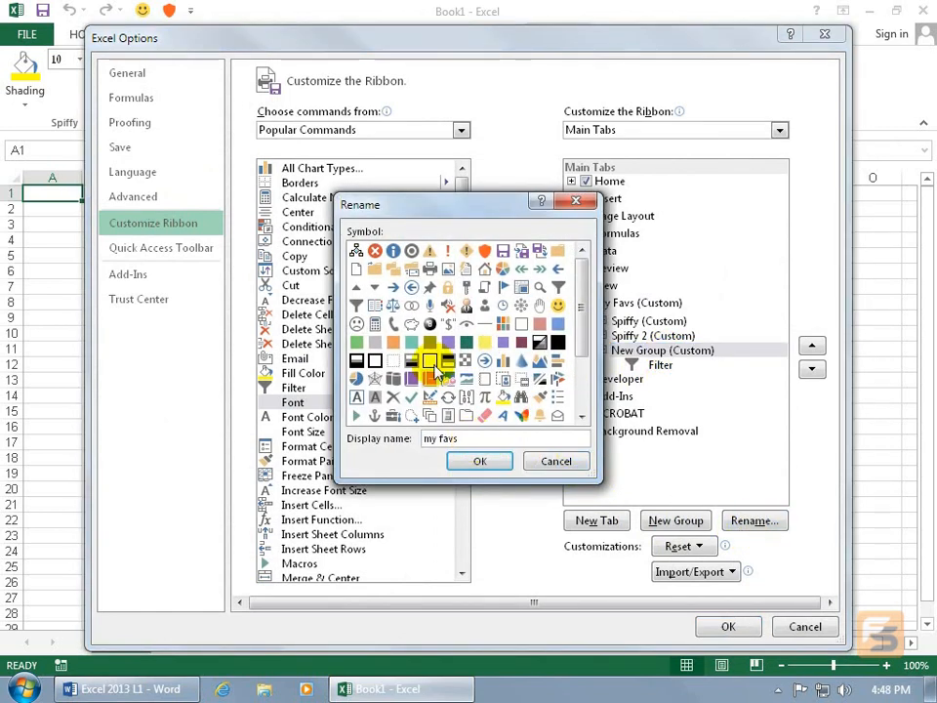
{"action": "left_click", "coordinate": [470, 463]}
{"action": "left_click", "coordinate": [727, 626]}
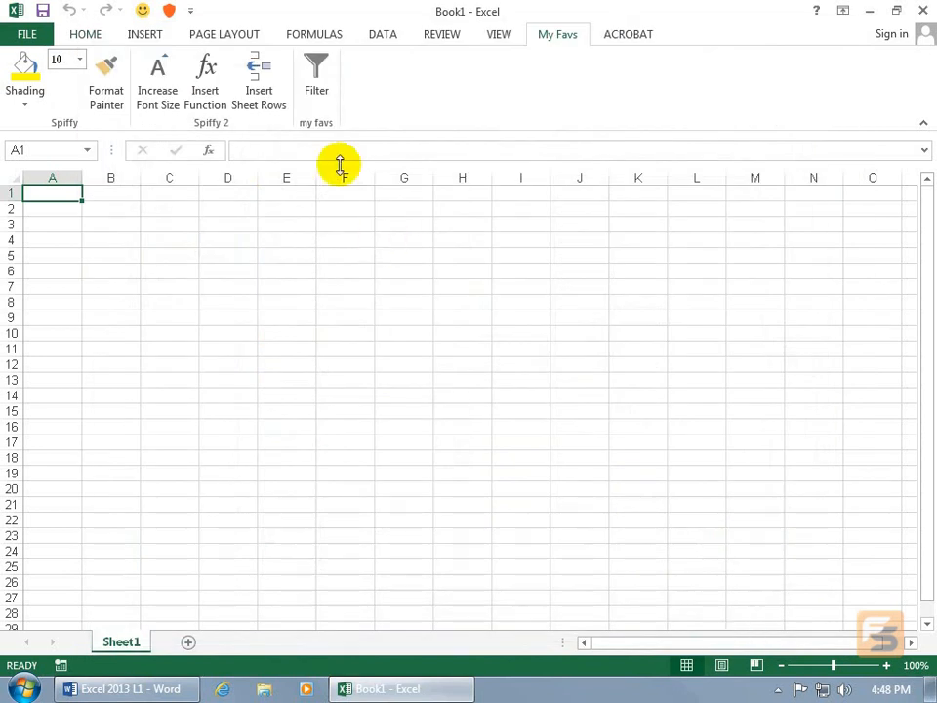
{"action": "right_click", "coordinate": [314, 117]}
{"action": "left_click", "coordinate": [346, 126]}
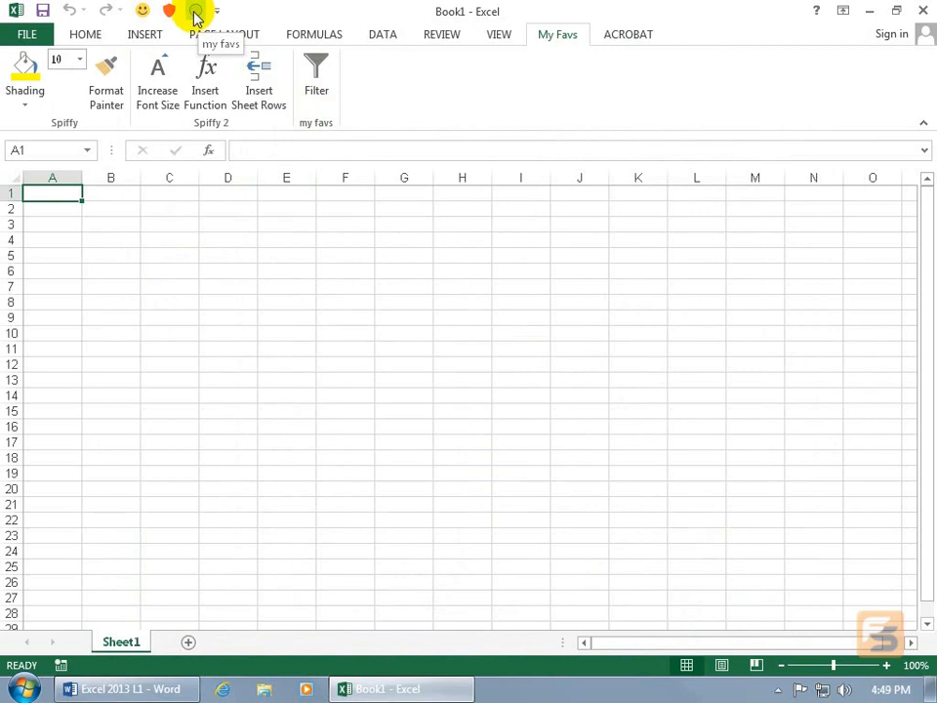
Remove the my favs, Spiffy 2 and Spiffy groups from the Quick Access Toolbar.
{"action": "right_click", "coordinate": [195, 16]}
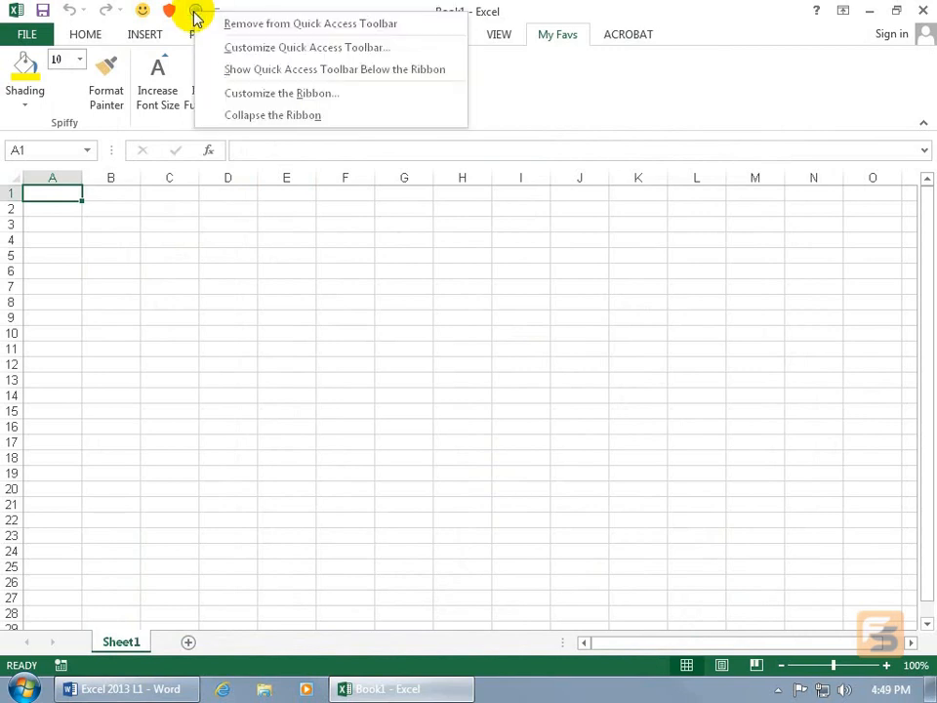
{"action": "left_click", "coordinate": [206, 24]}
{"action": "right_click", "coordinate": [170, 11]}
{"action": "left_click", "coordinate": [181, 26]}
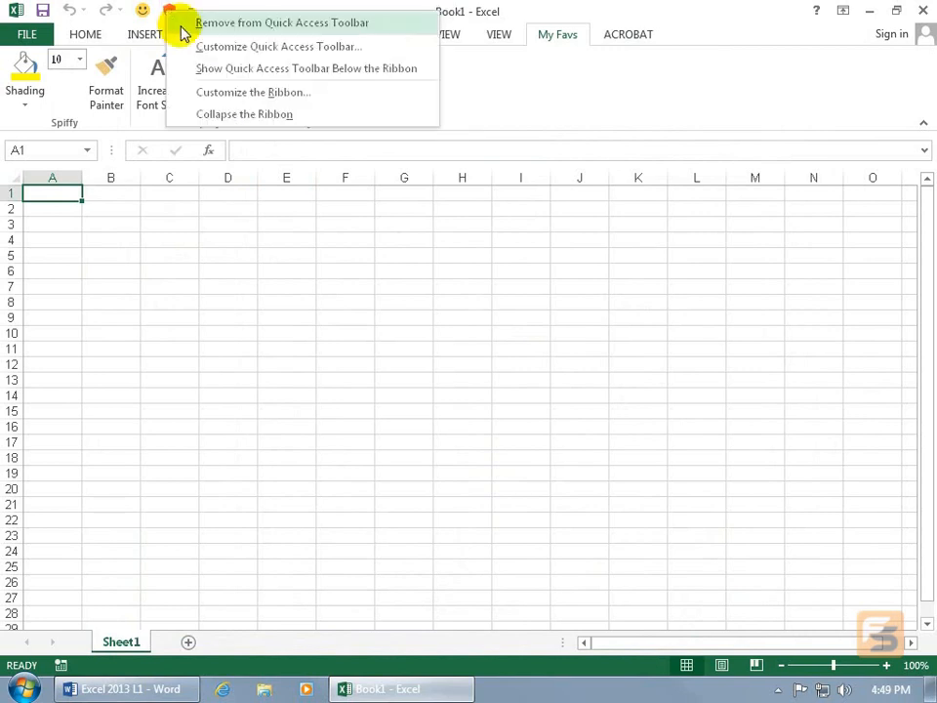
{"action": "right_click", "coordinate": [141, 12]}
{"action": "left_click", "coordinate": [151, 24]}
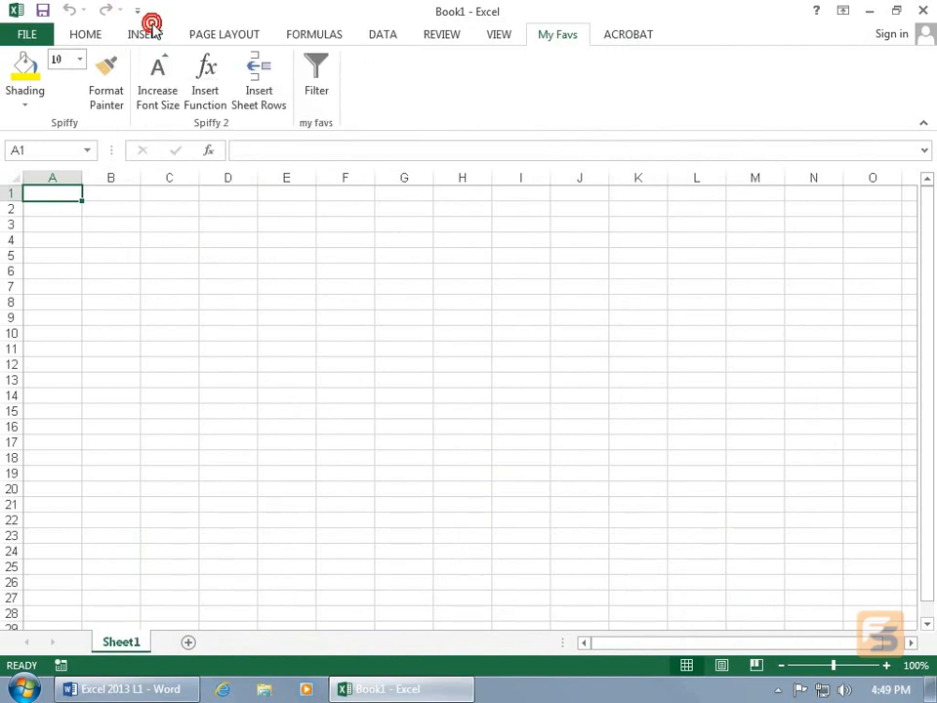
Add the Save As command to the Quick Access Toolbar through its customization settings.
{"action": "right_click", "coordinate": [118, 18]}
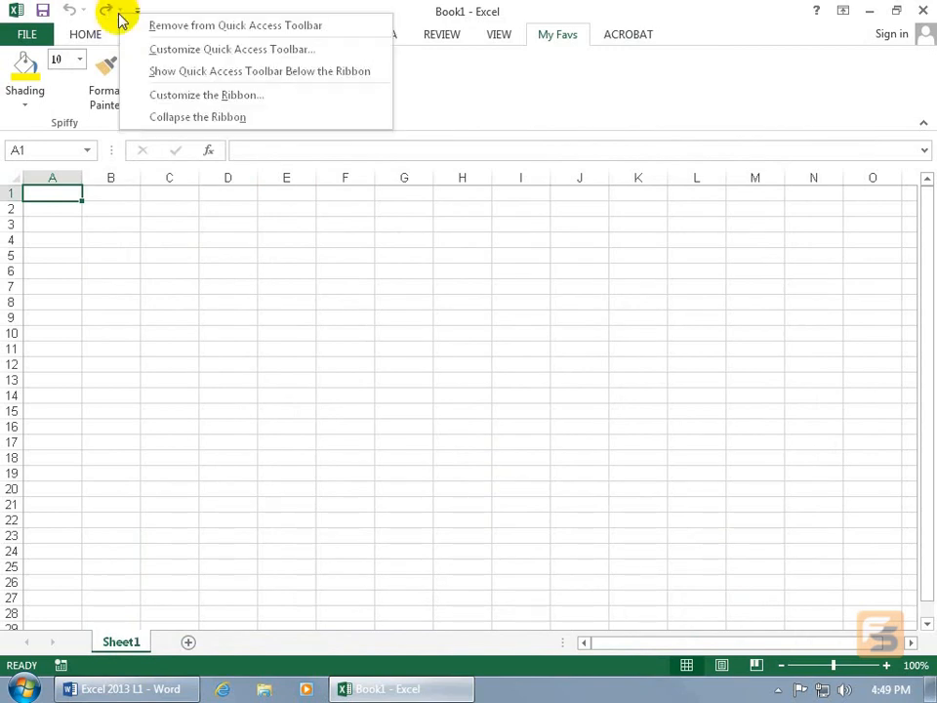
{"action": "left_click", "coordinate": [183, 98]}
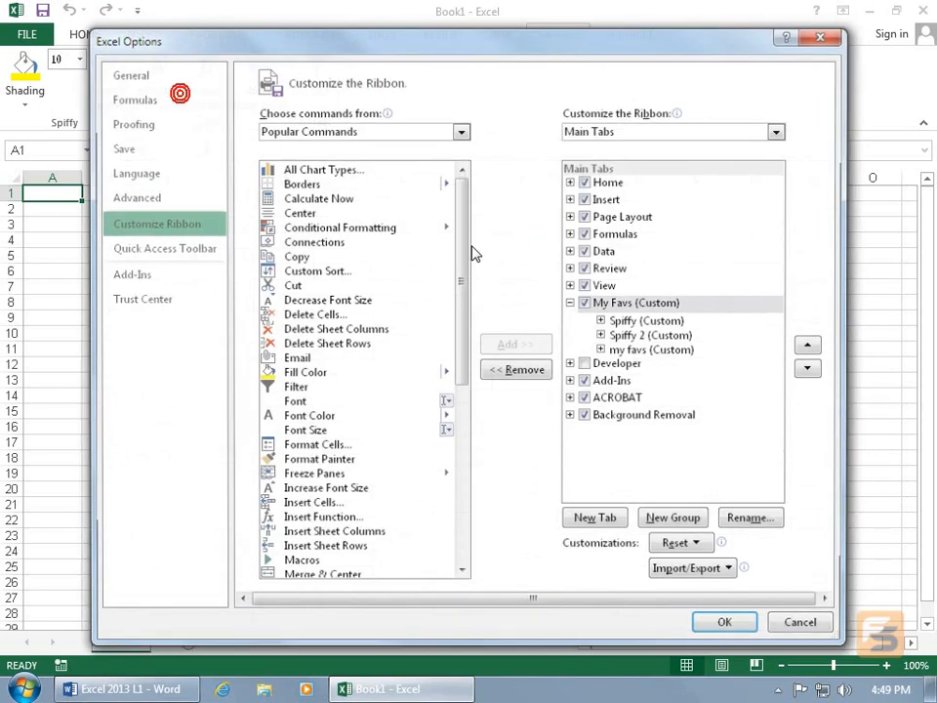
{"action": "left_click", "coordinate": [182, 249]}
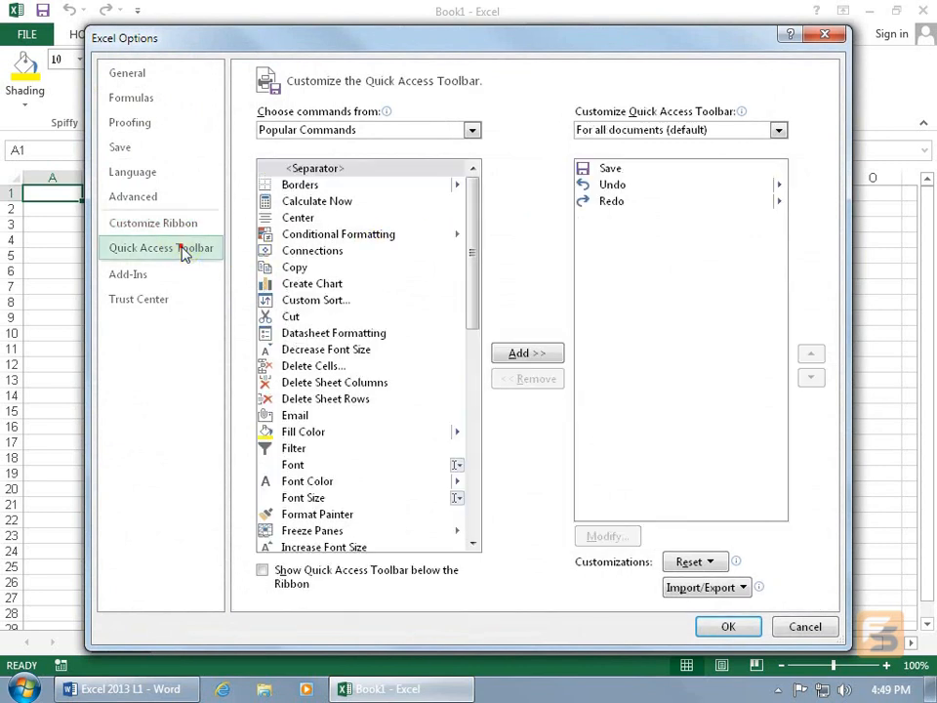
{"action": "left_click_drag", "start_coordinate": [475, 289], "coordinate": [468, 457]}
{"action": "left_click", "coordinate": [312, 462]}
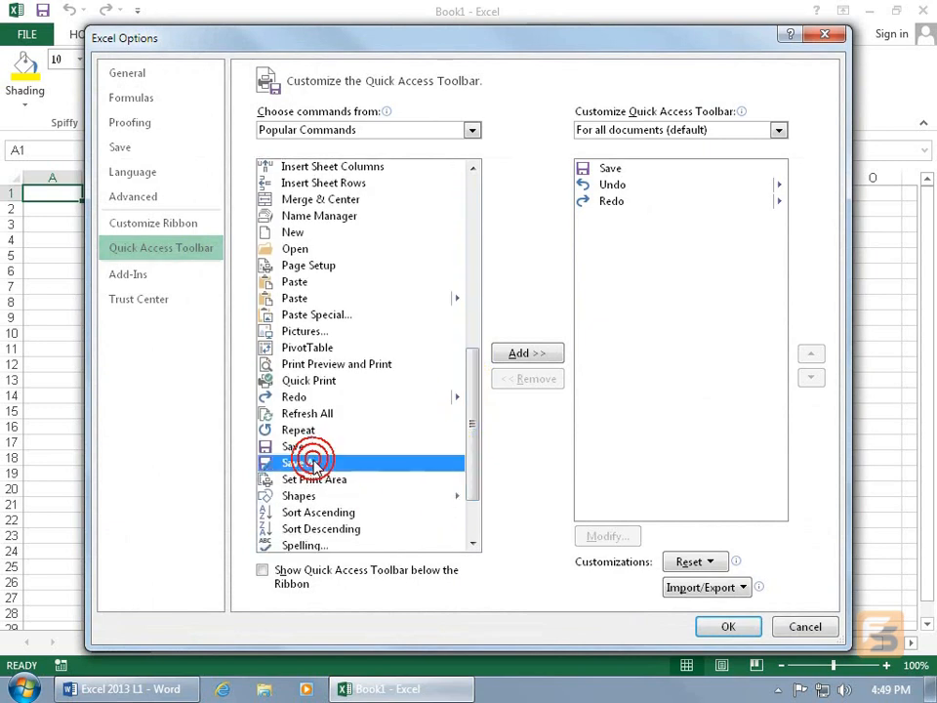
{"action": "double_click", "coordinate": [310, 462]}
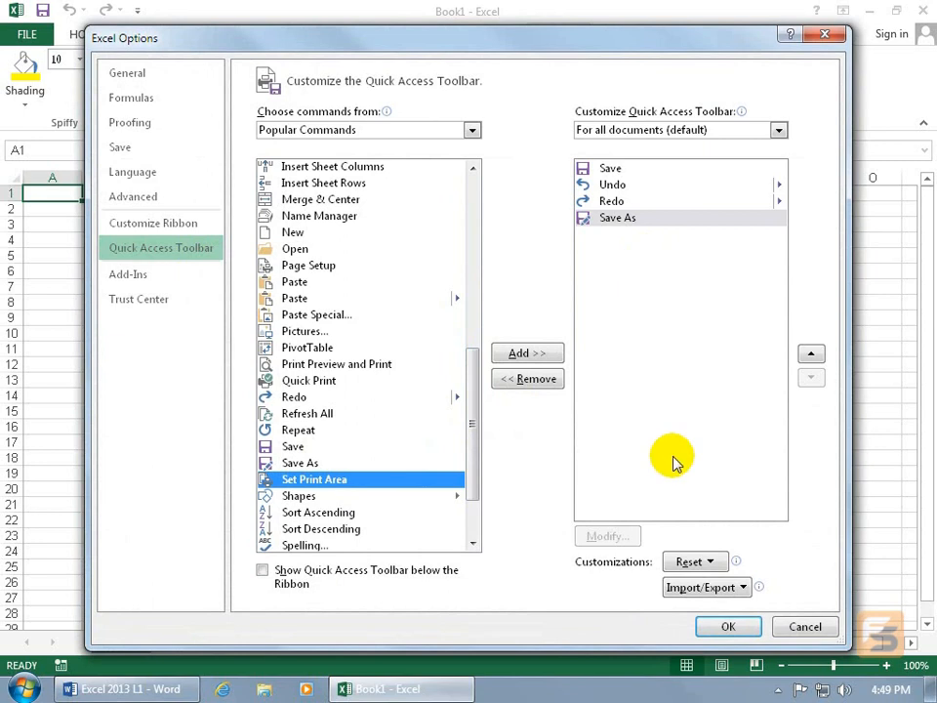
Hide the My Favs tab in the Customize Ribbon settings without removing it and apply the changes.
{"action": "left_click", "coordinate": [181, 224]}
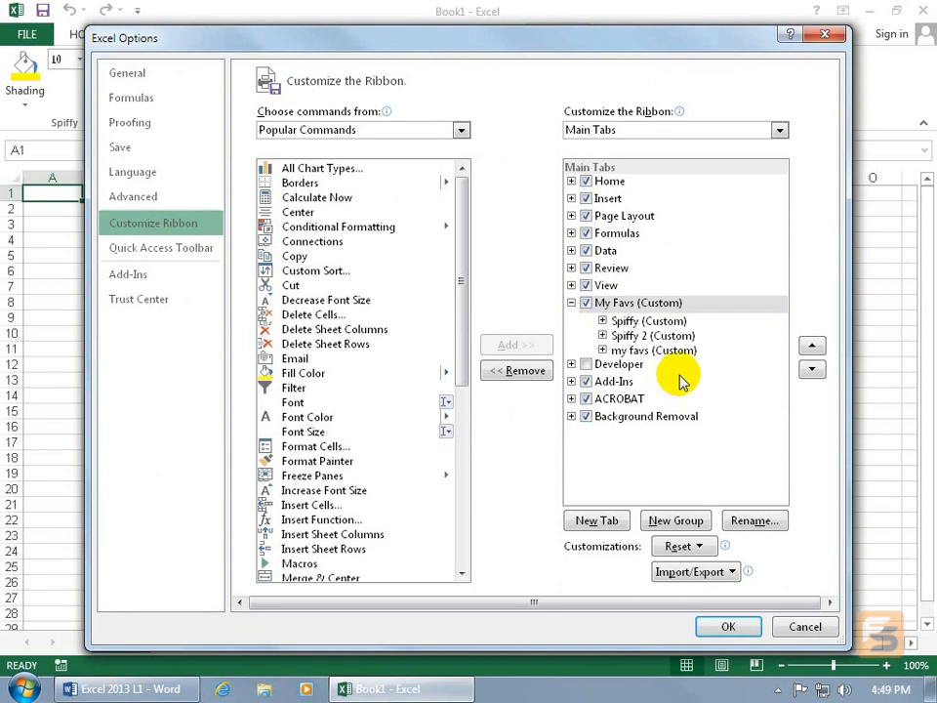
{"action": "left_click", "coordinate": [618, 306]}
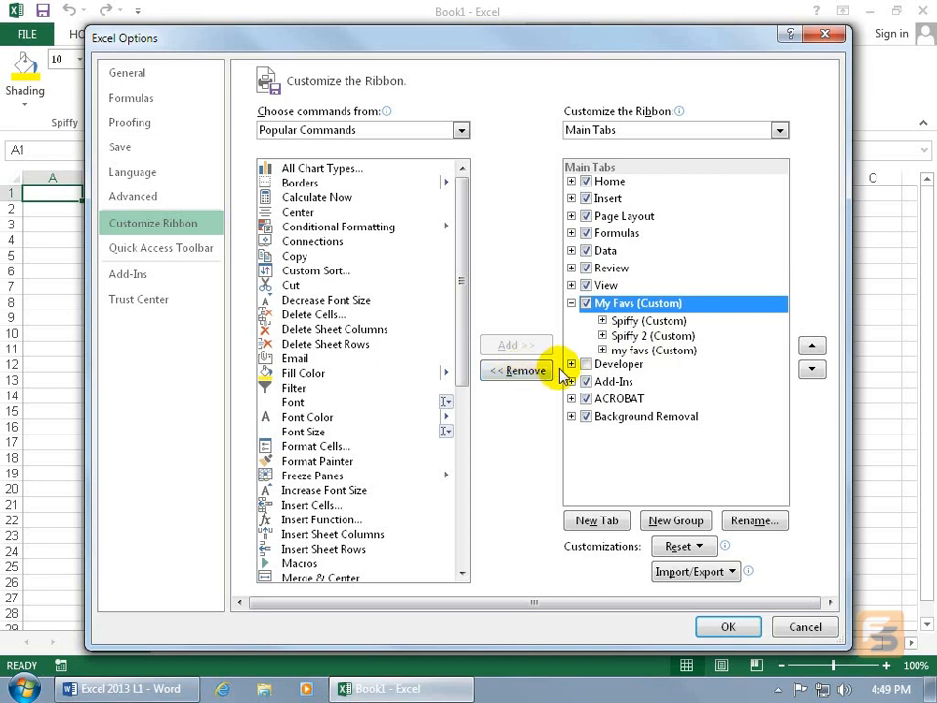
{"action": "left_click", "coordinate": [585, 302]}
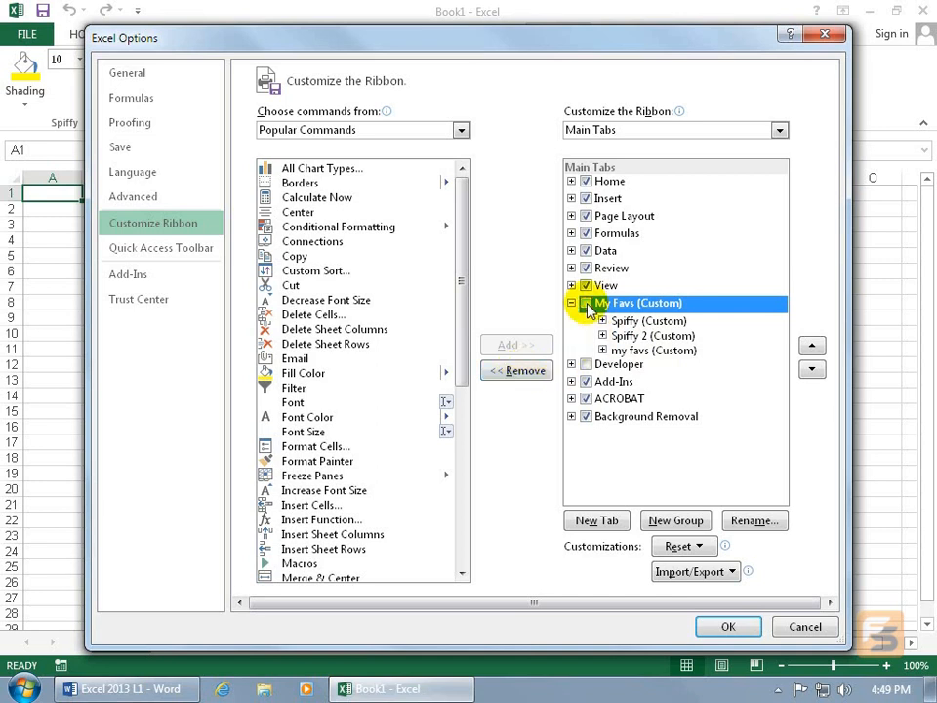
{"action": "left_click", "coordinate": [726, 626]}
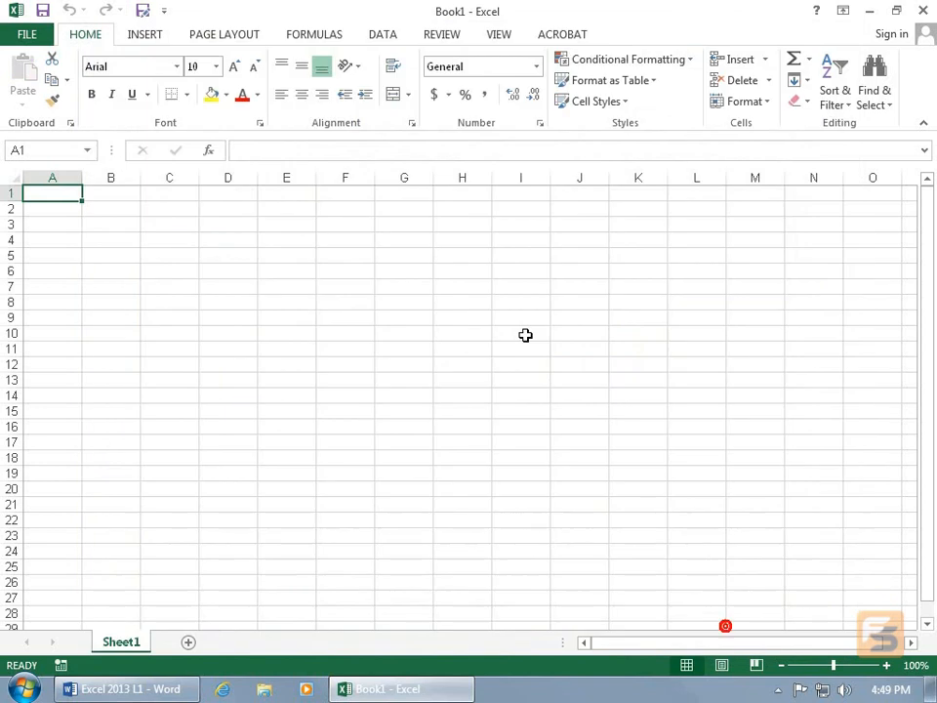
Reopen the Customize Ribbon settings, enable the My Favs tab again and expand its groups.
{"action": "right_click", "coordinate": [266, 85]}
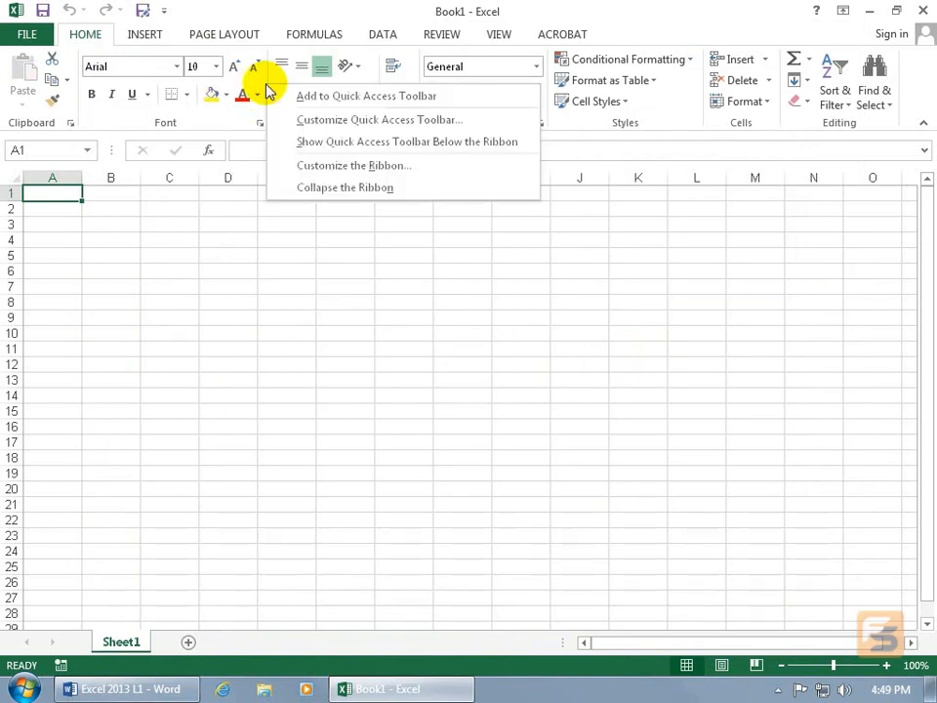
{"action": "left_click", "coordinate": [325, 168]}
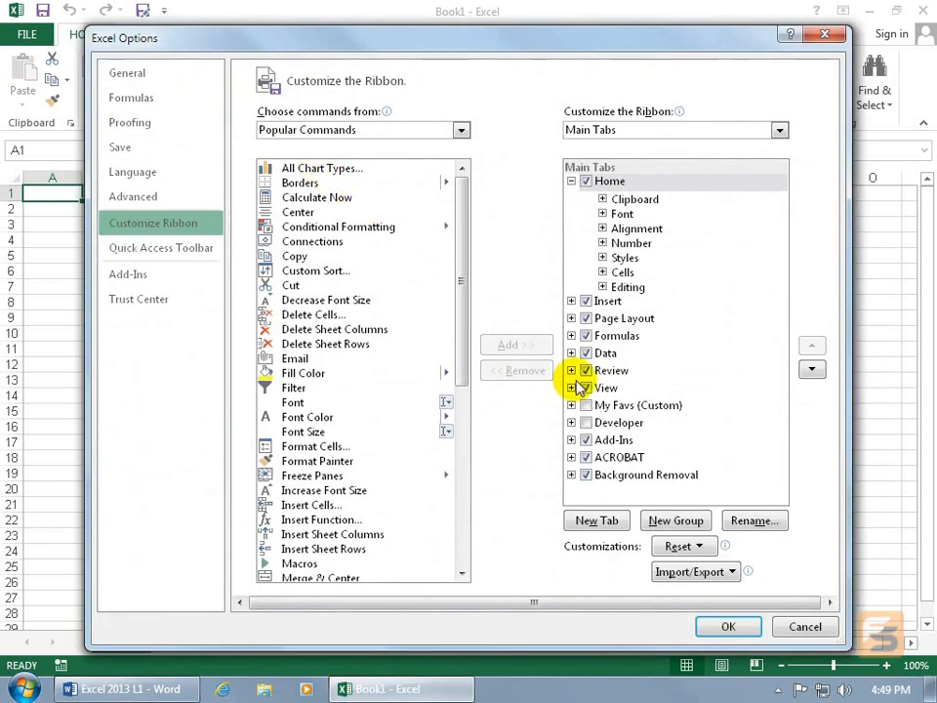
{"action": "left_click", "coordinate": [601, 406]}
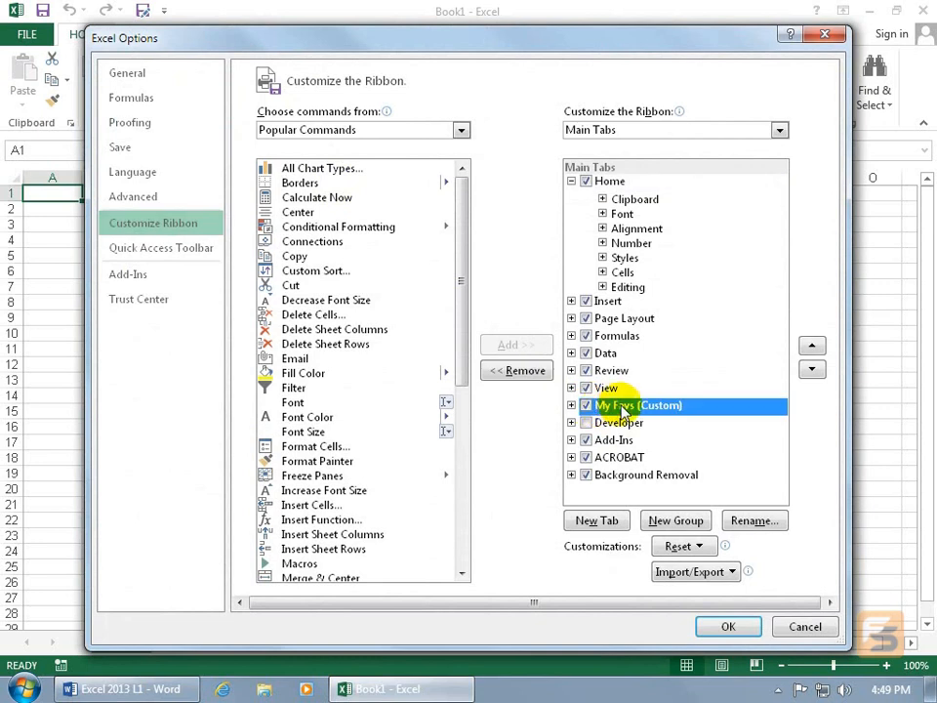
{"action": "left_click", "coordinate": [572, 405]}
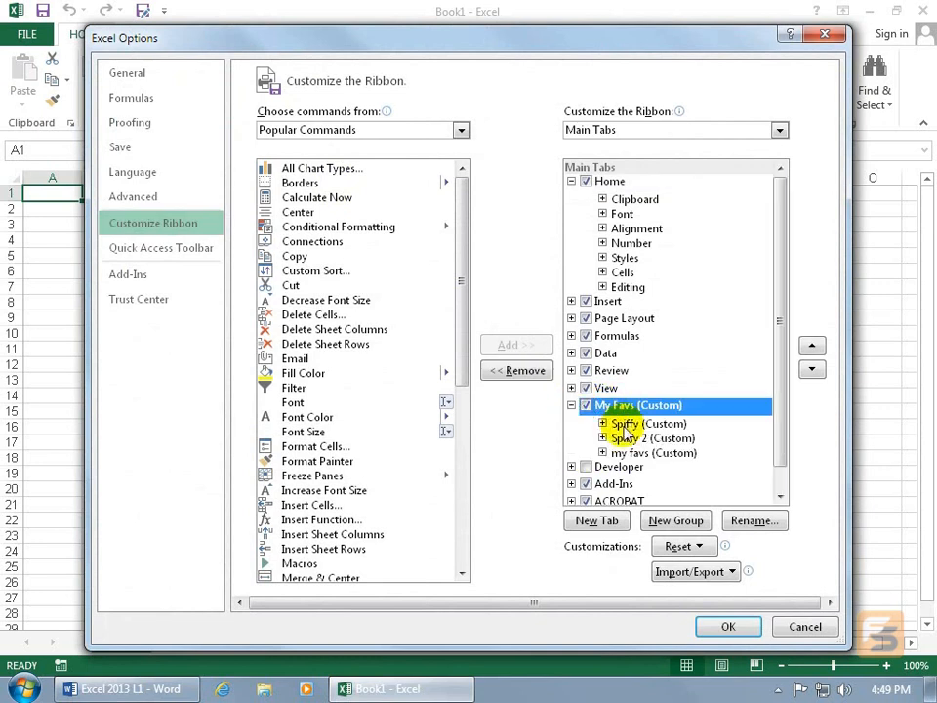
Remove the Spiffy group from the My Favs tab, and remove the My Favs tab itself from the ribbon list.
{"action": "left_click", "coordinate": [632, 423]}
{"action": "left_click", "coordinate": [514, 369]}
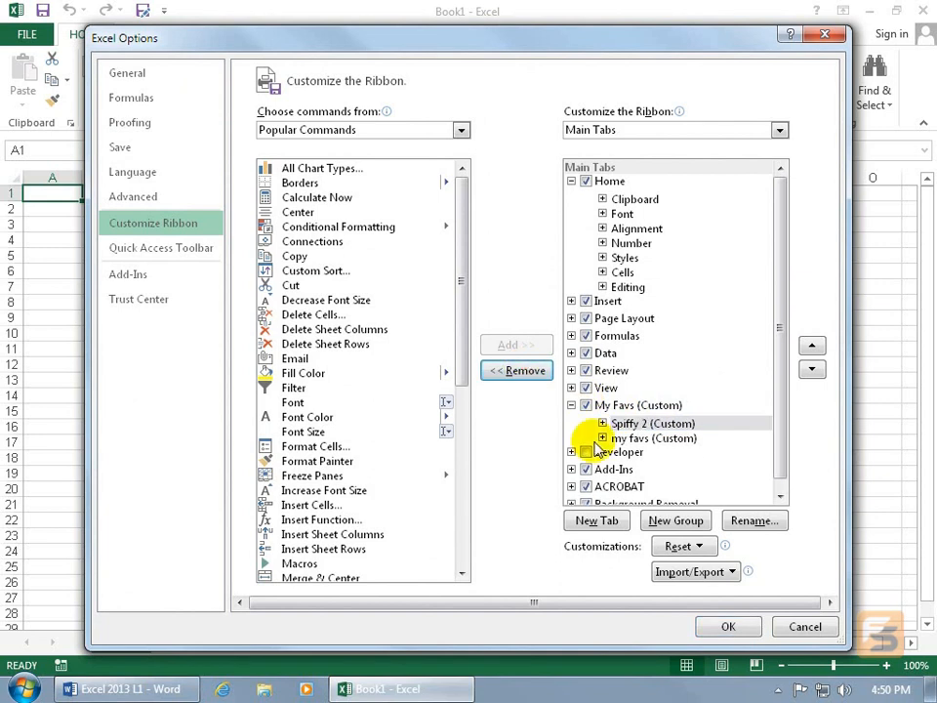
{"action": "left_click", "coordinate": [621, 406]}
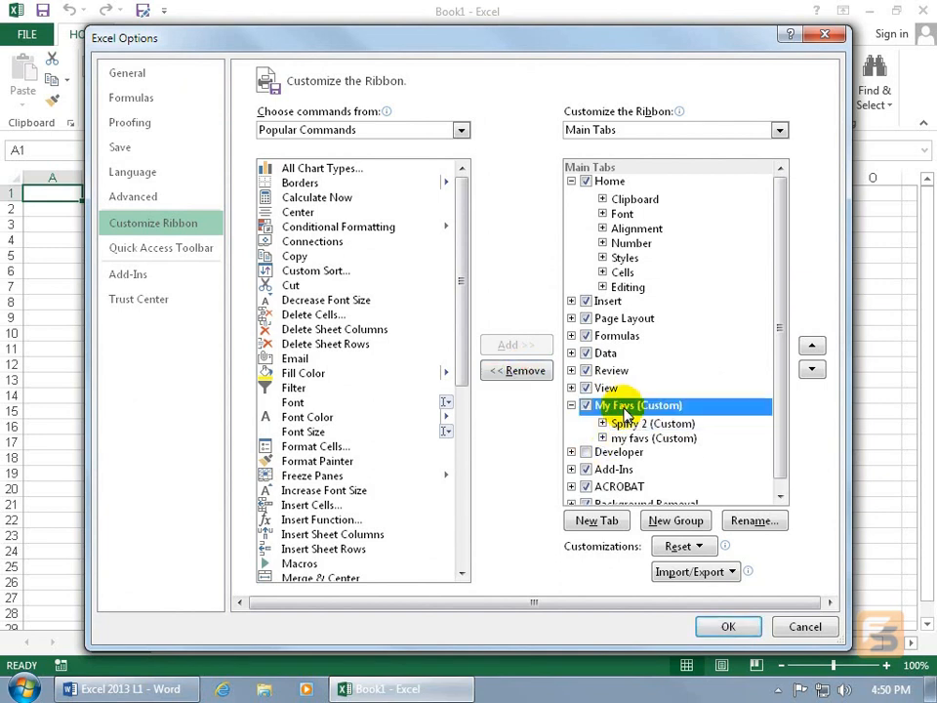
{"action": "left_click", "coordinate": [527, 373]}
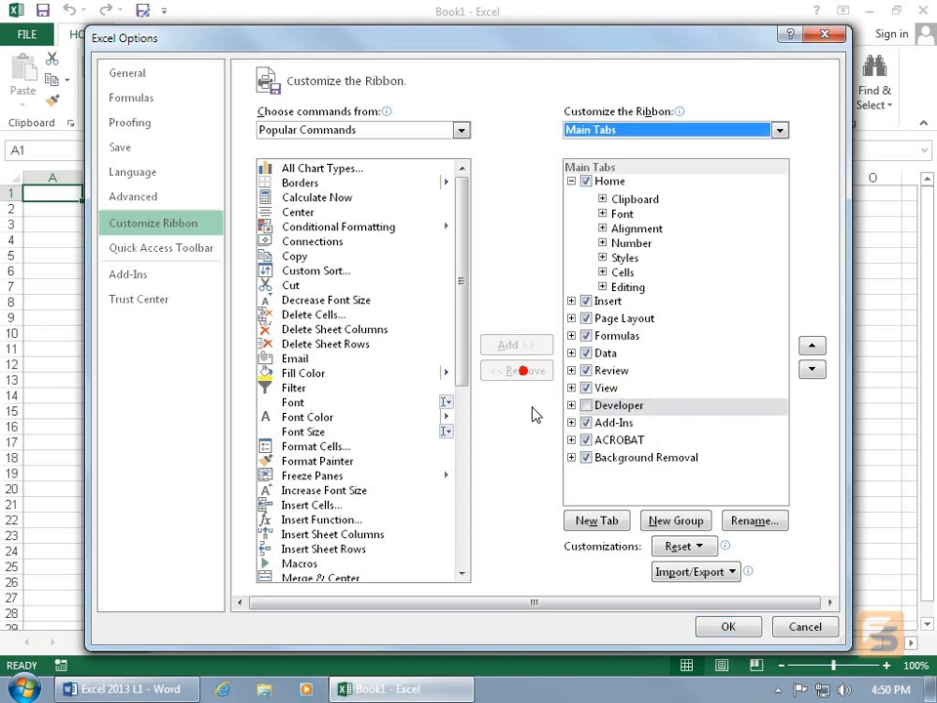